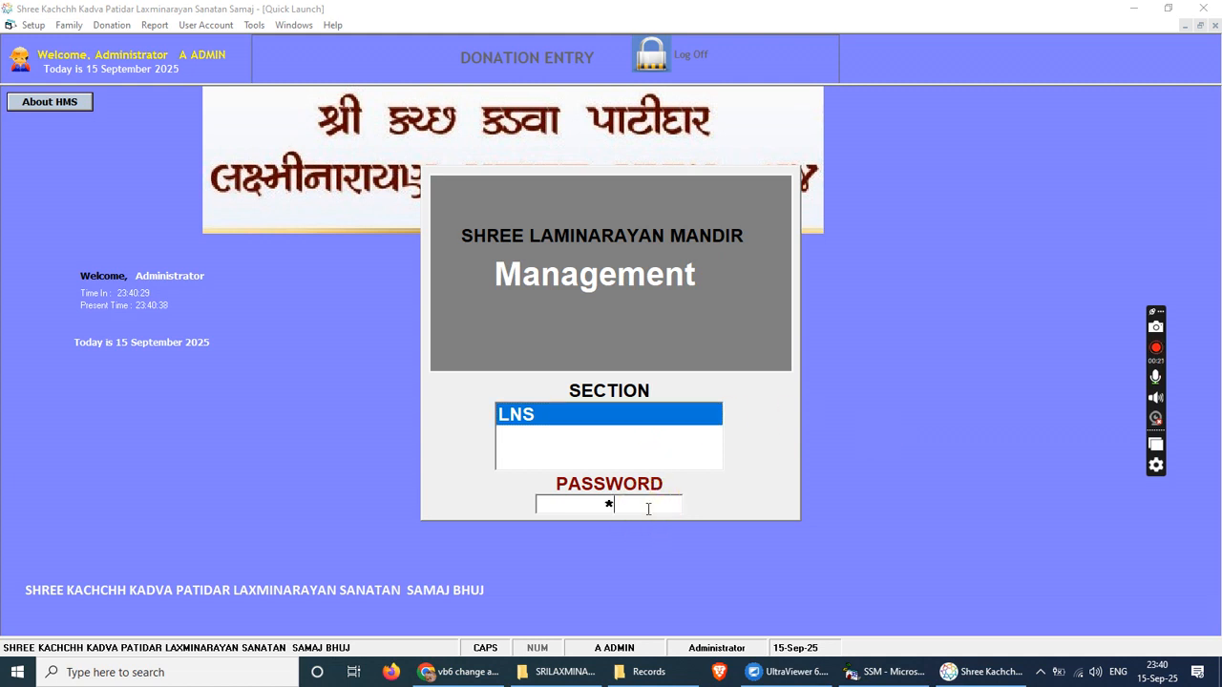
Log in to the LNS section with the account password
{"action": "key", "text": "Return"}
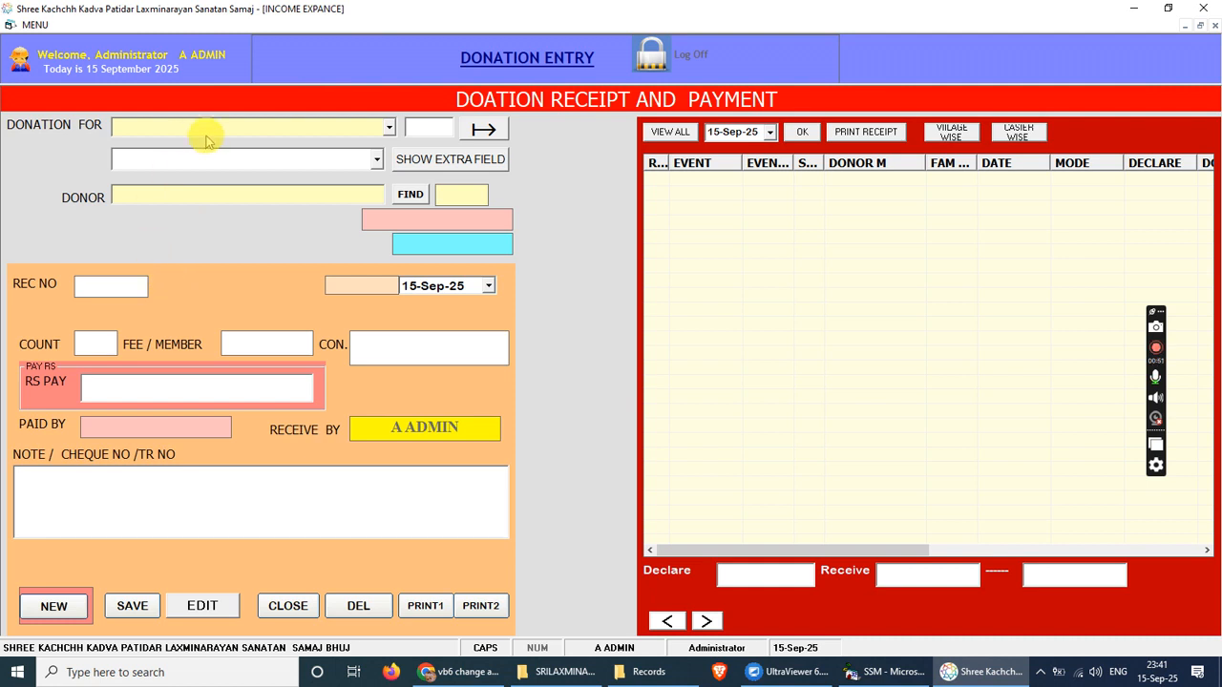
Start a new donation receipt for the NAVRATRI 2025 event with UTSAV FEE as the sub-event
{"action": "left_click", "coordinate": [389, 127]}
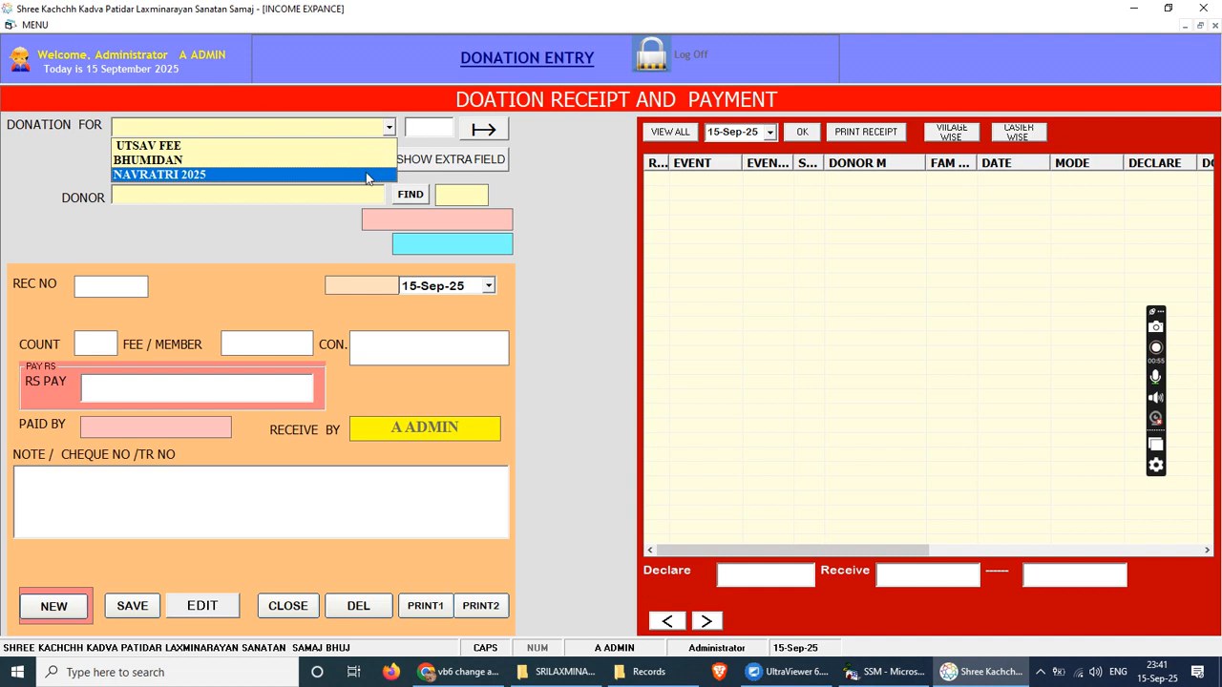
{"action": "left_click", "coordinate": [368, 173]}
{"action": "left_click", "coordinate": [376, 159]}
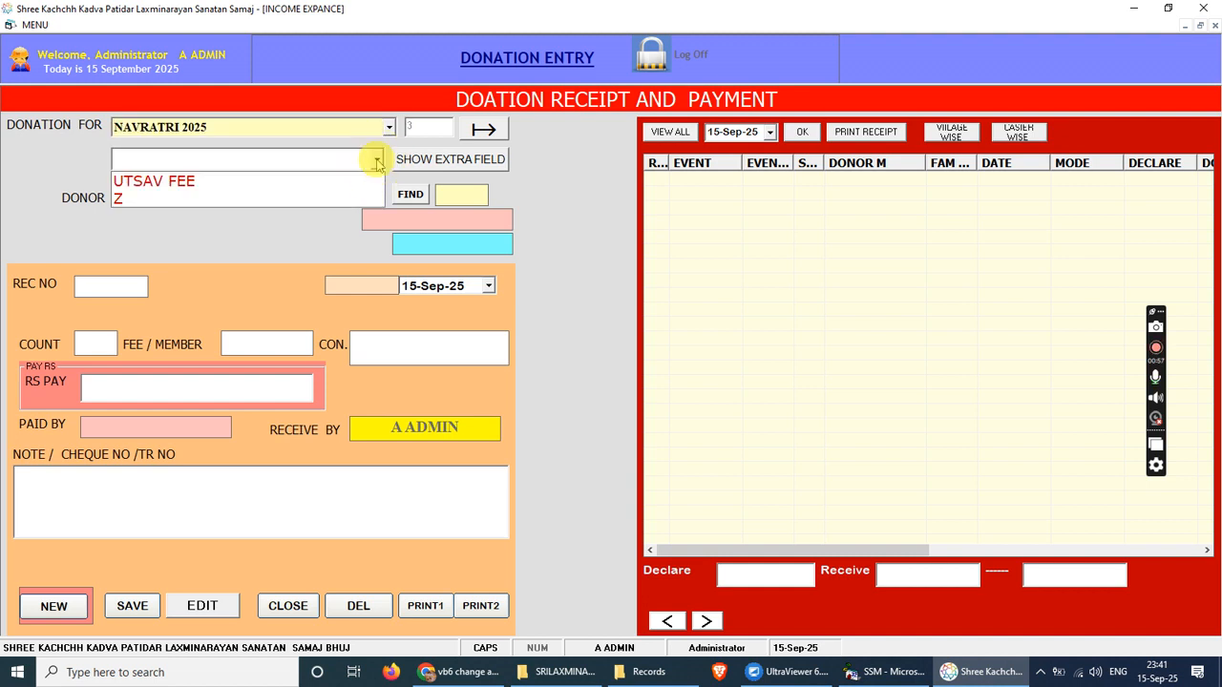
{"action": "left_click", "coordinate": [361, 181]}
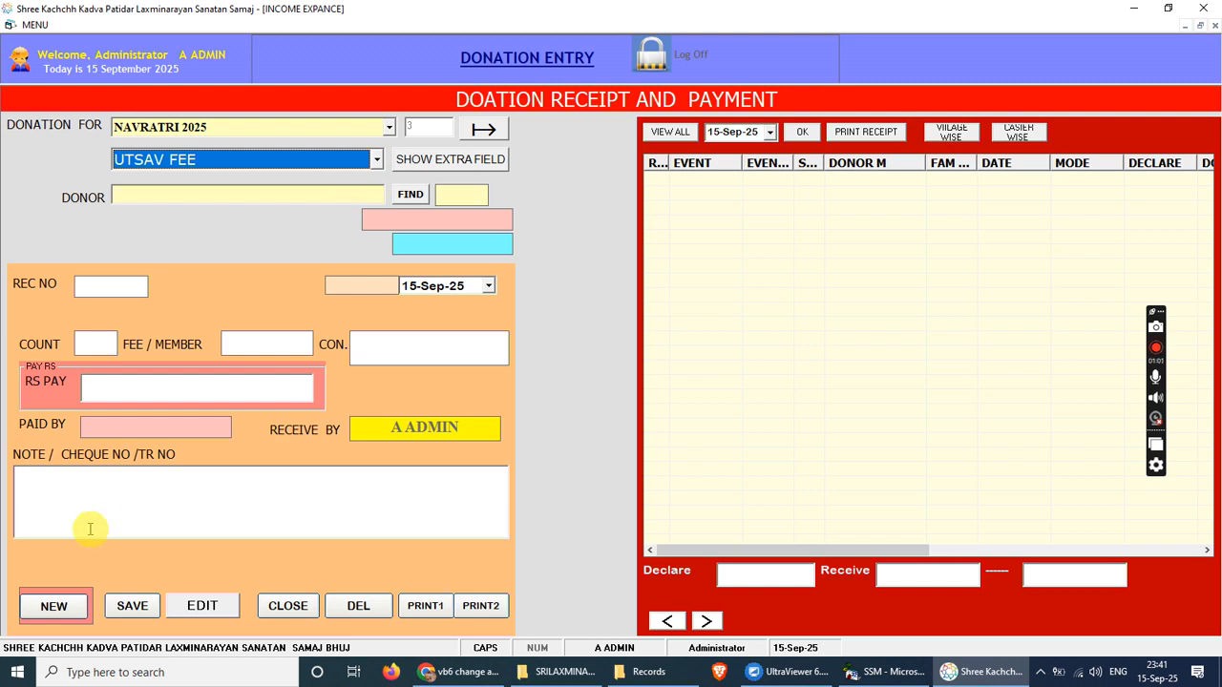
{"action": "left_click", "coordinate": [54, 605]}
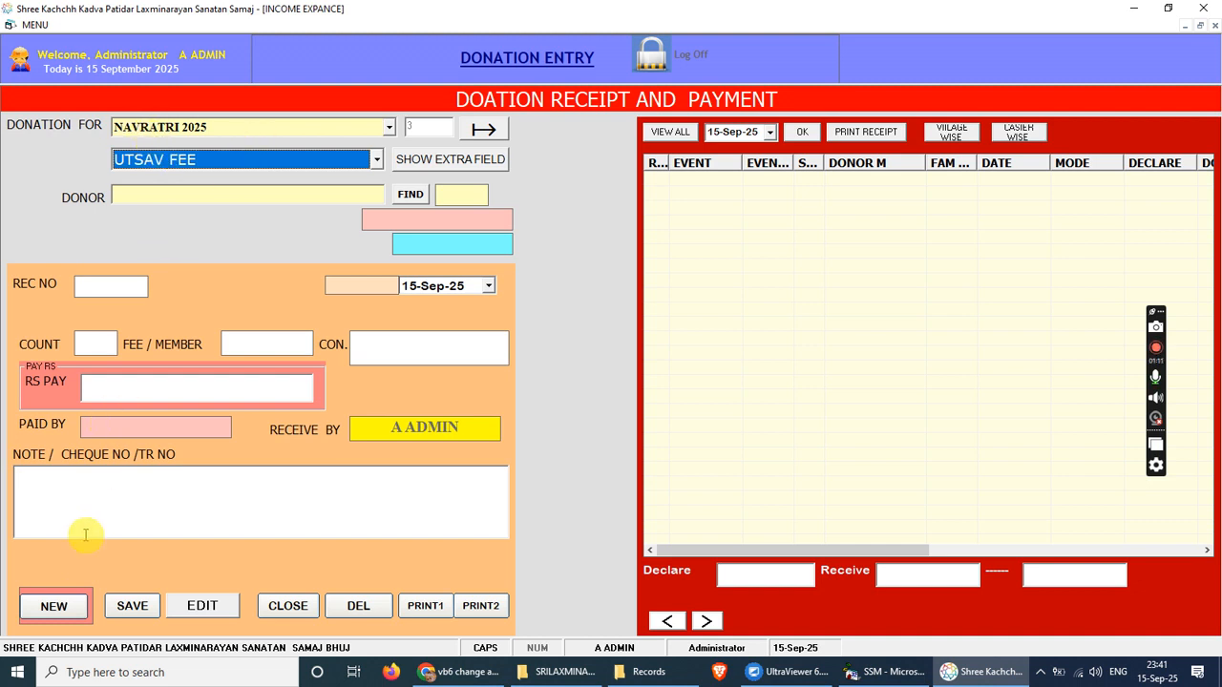
{"action": "left_click", "coordinate": [61, 611]}
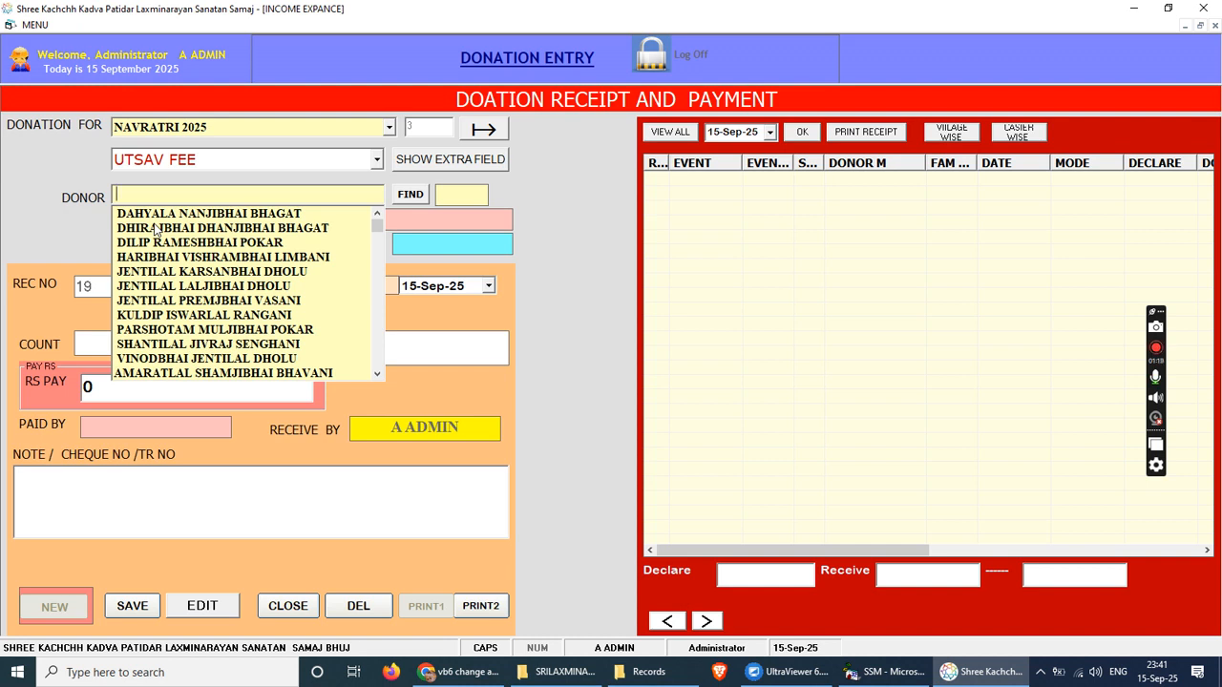
Look up donors by the initial letters J and A in the donor list, then clear the entry
{"action": "type", "text": "J"}
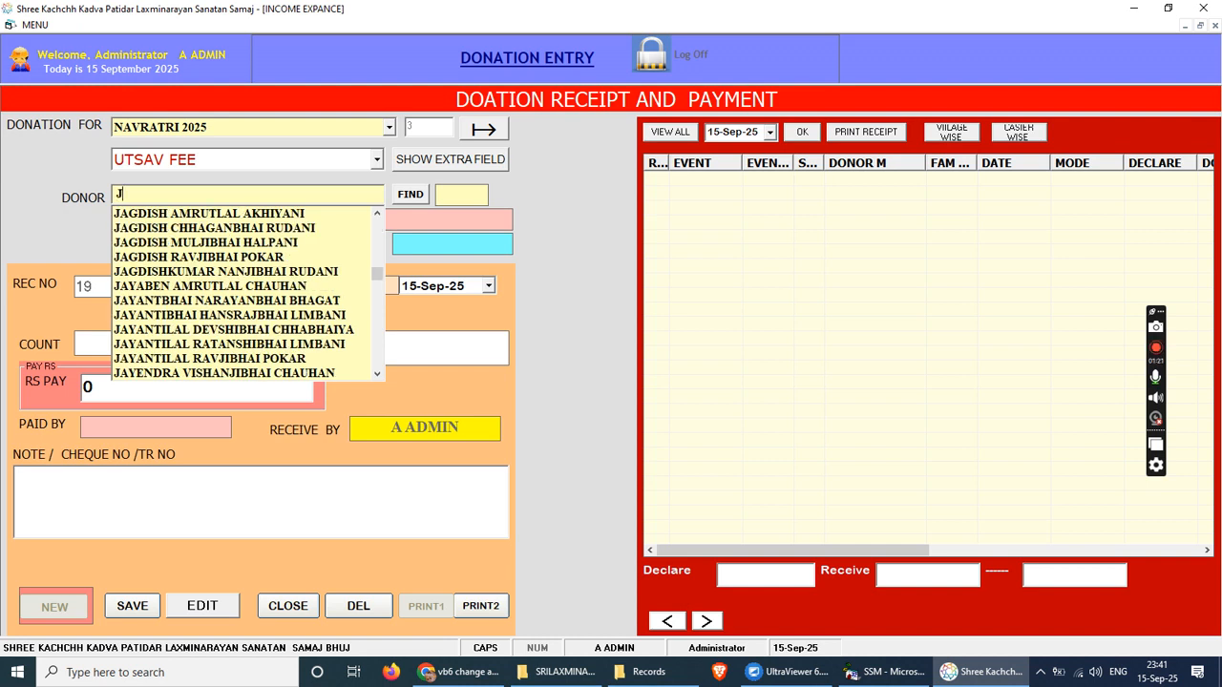
{"action": "key", "text": "BackSpace"}
{"action": "type", "text": "A"}
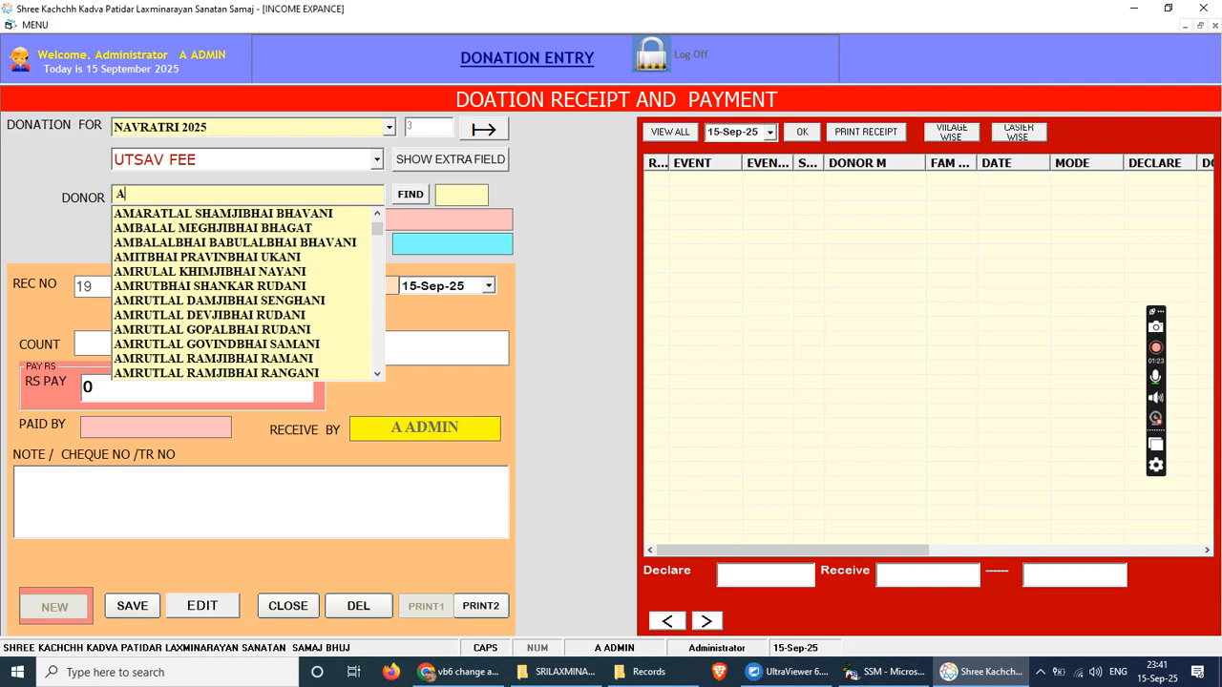
{"action": "key", "text": "BackSpace"}
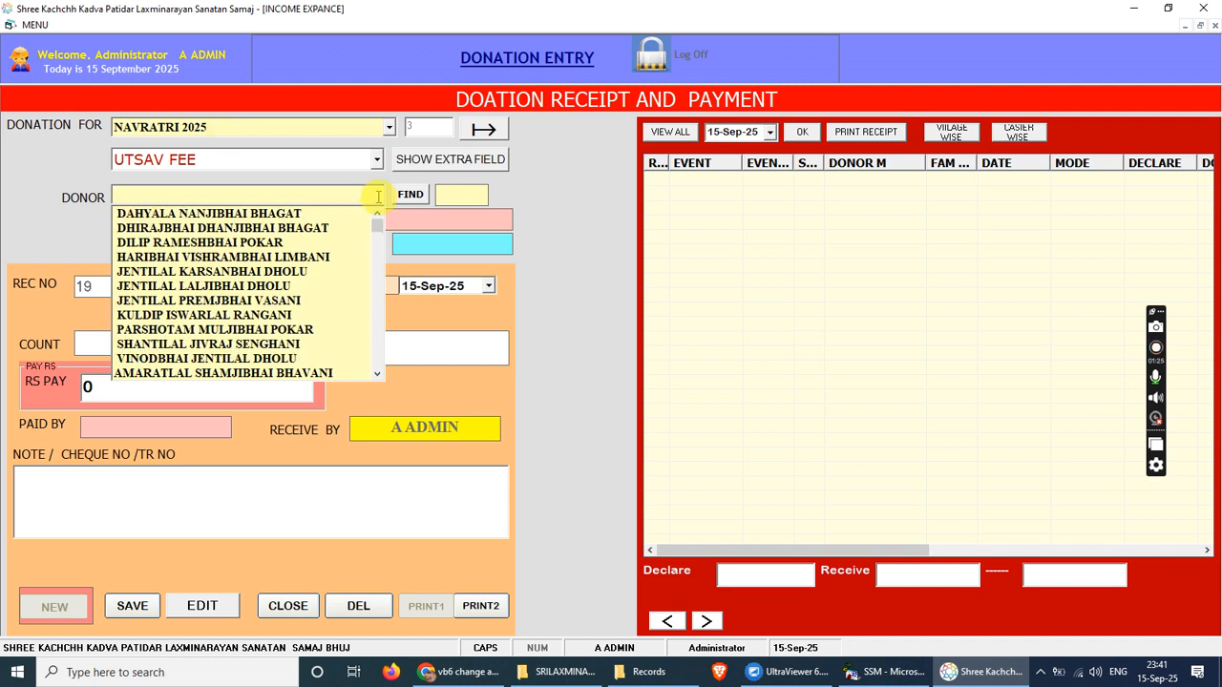
Search the donor finder for the partial surname "LIM"
{"action": "left_click", "coordinate": [408, 196]}
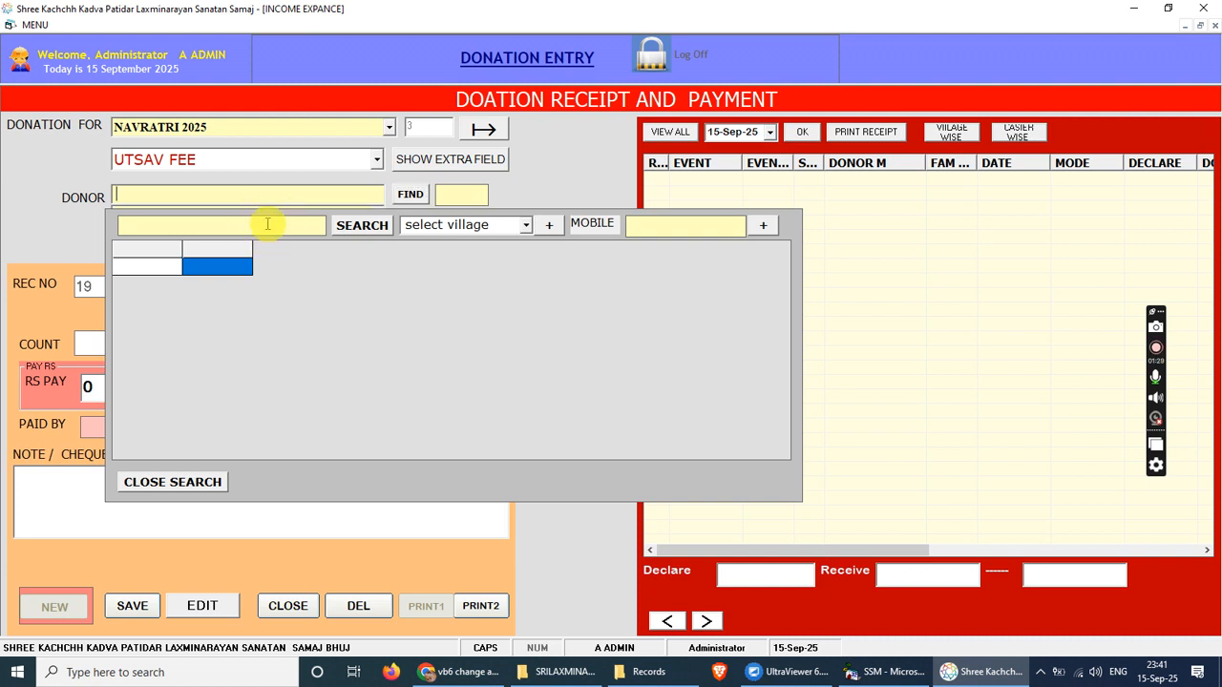
{"action": "left_click", "coordinate": [261, 227]}
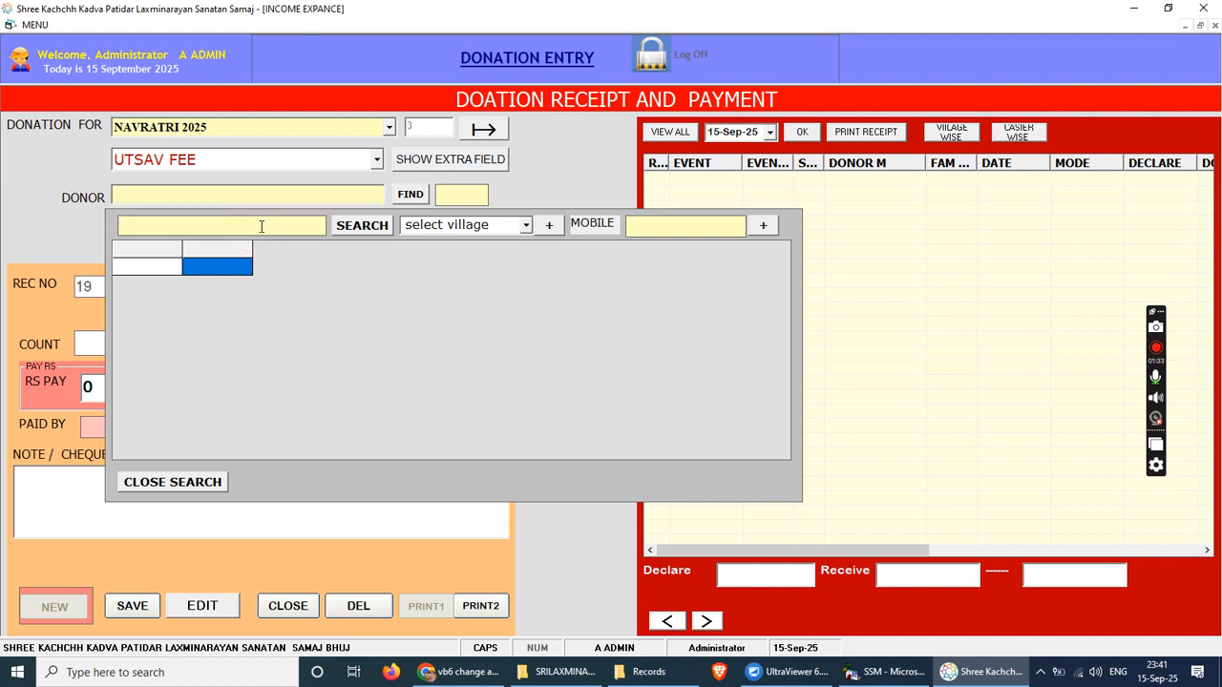
{"action": "type", "text": "LIM"}
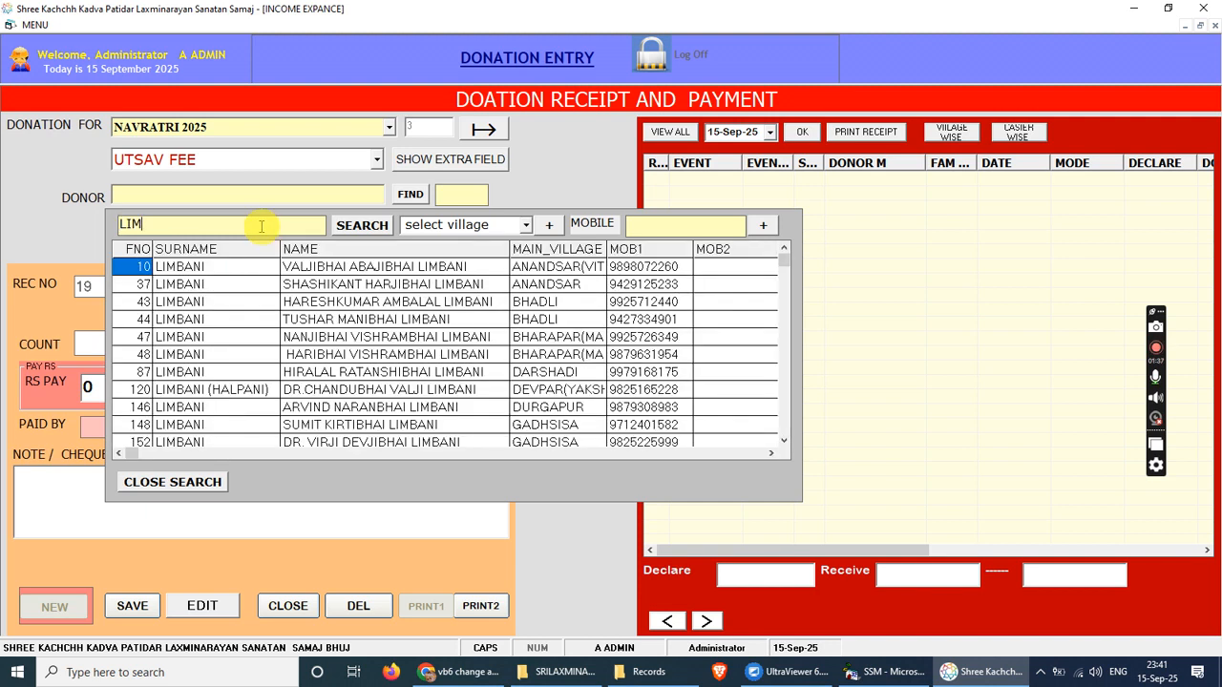
{"action": "left_click", "coordinate": [351, 231]}
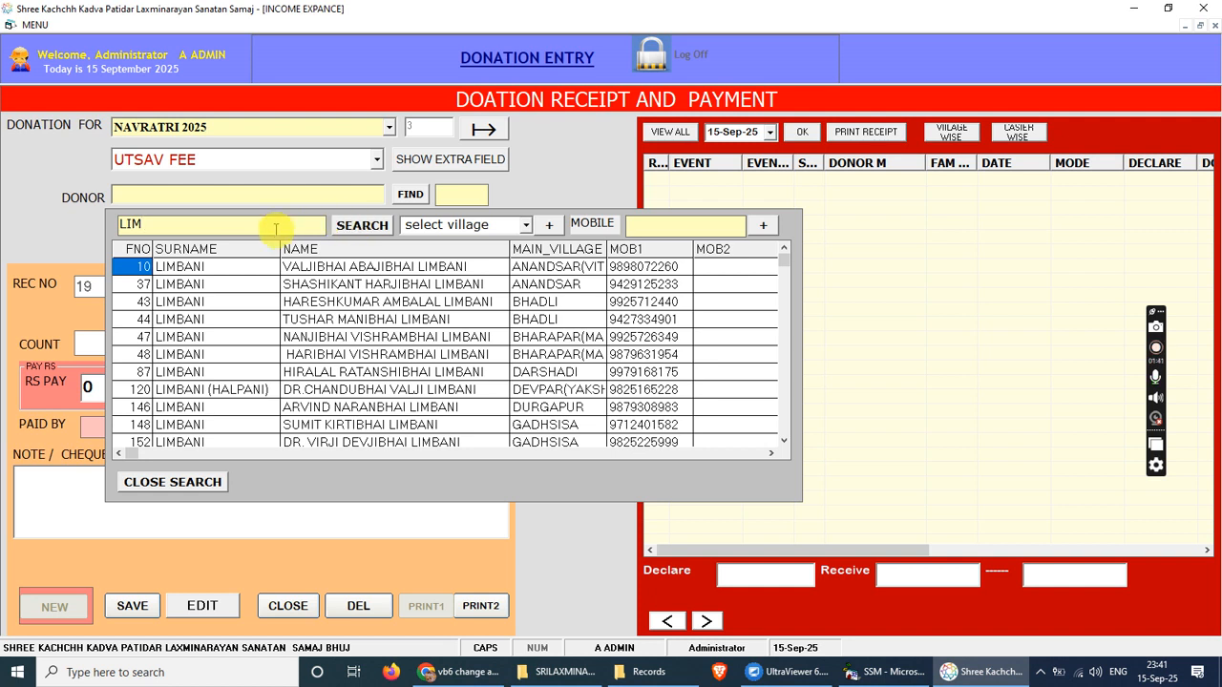
Try narrowing the donor search results to the village AMARGADH
{"action": "left_click", "coordinate": [526, 227]}
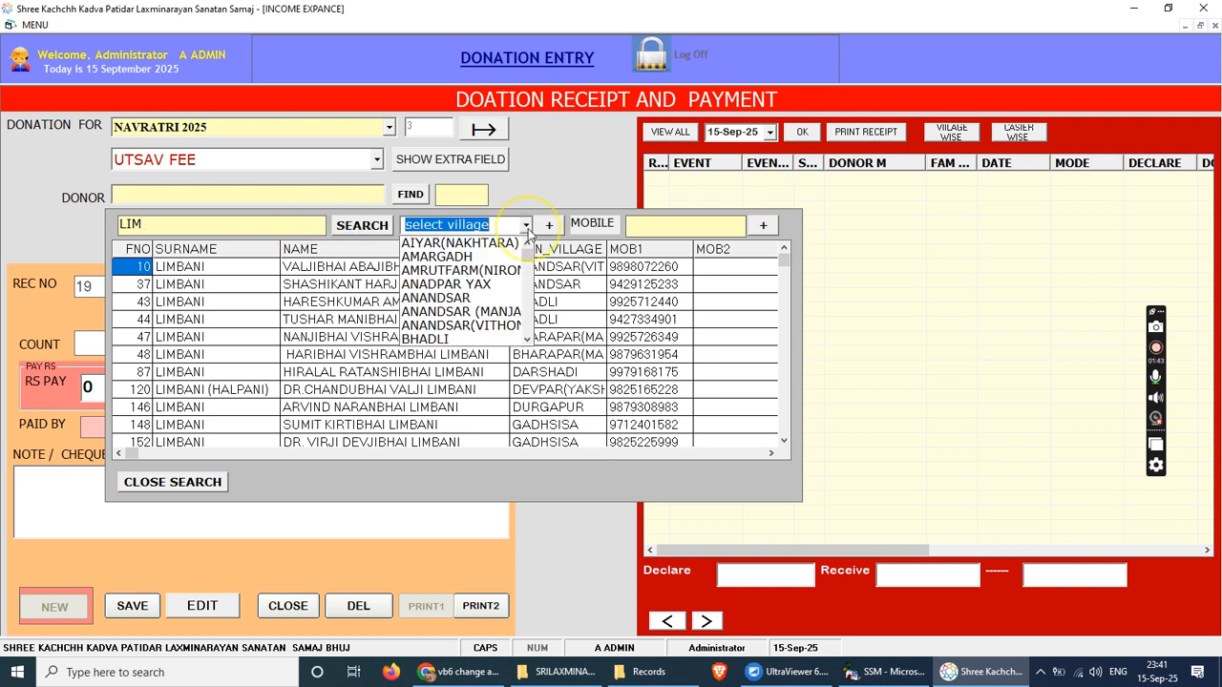
{"action": "left_click", "coordinate": [496, 257]}
{"action": "left_click", "coordinate": [549, 227]}
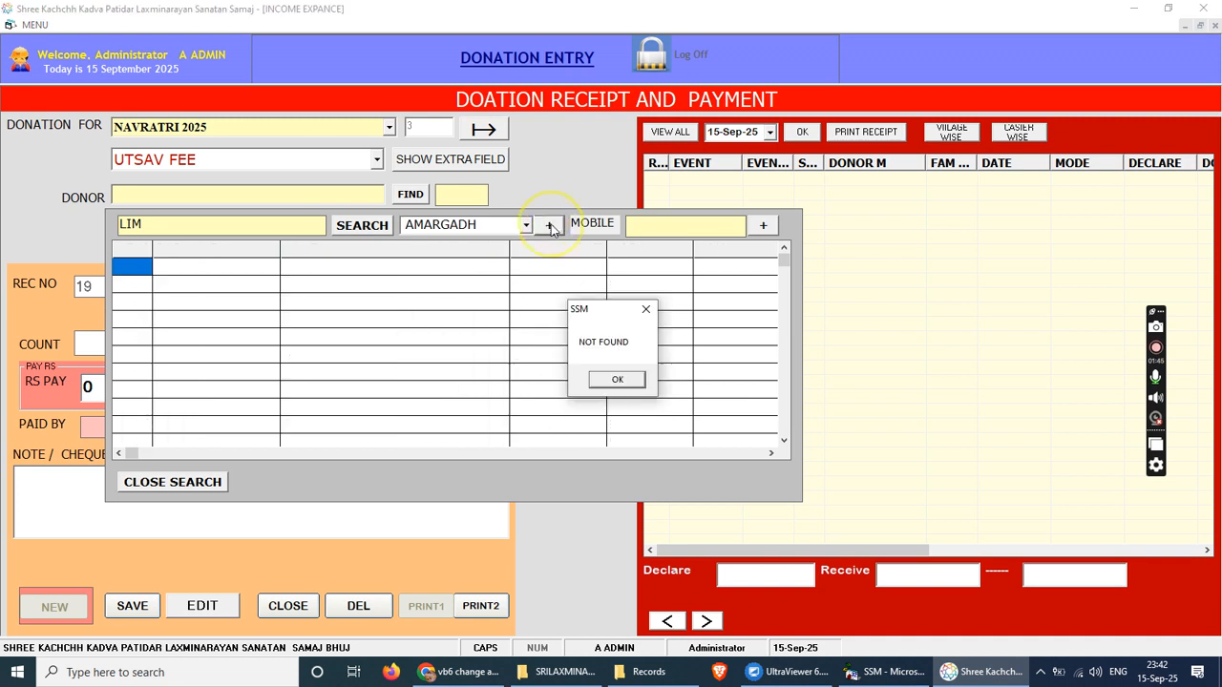
{"action": "left_click", "coordinate": [616, 379]}
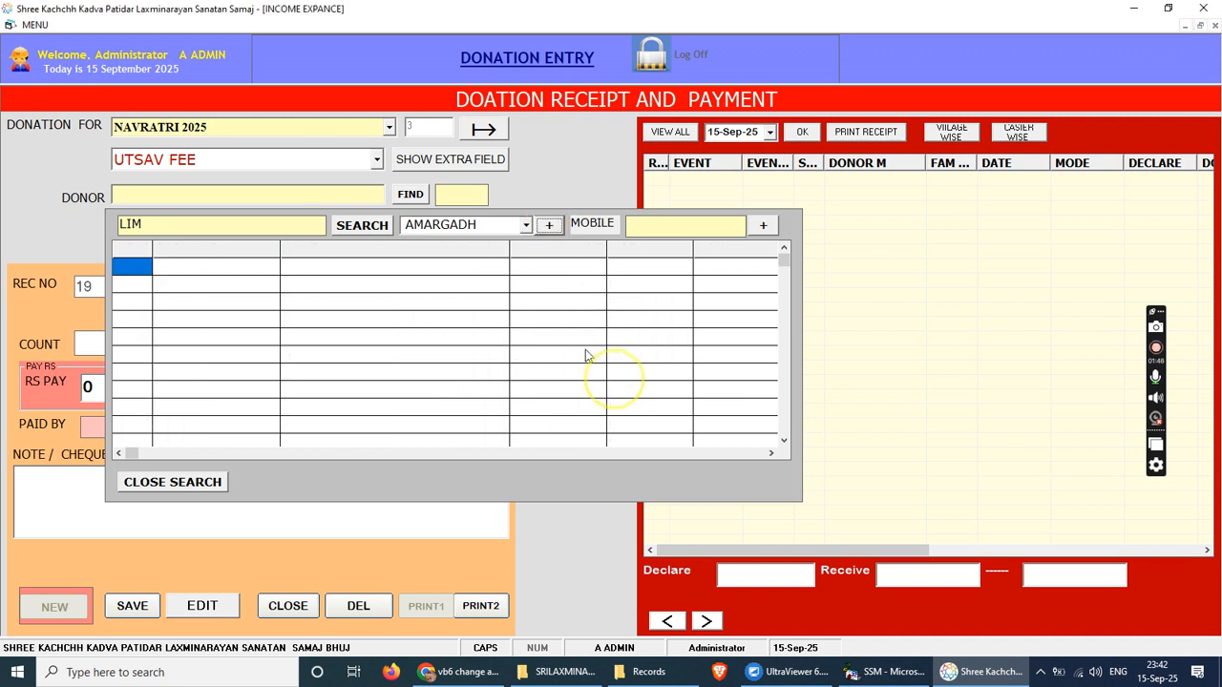
Narrow the donor search to the village ANANDSAR and assign the second listed donor to the receipt
{"action": "left_click", "coordinate": [526, 226]}
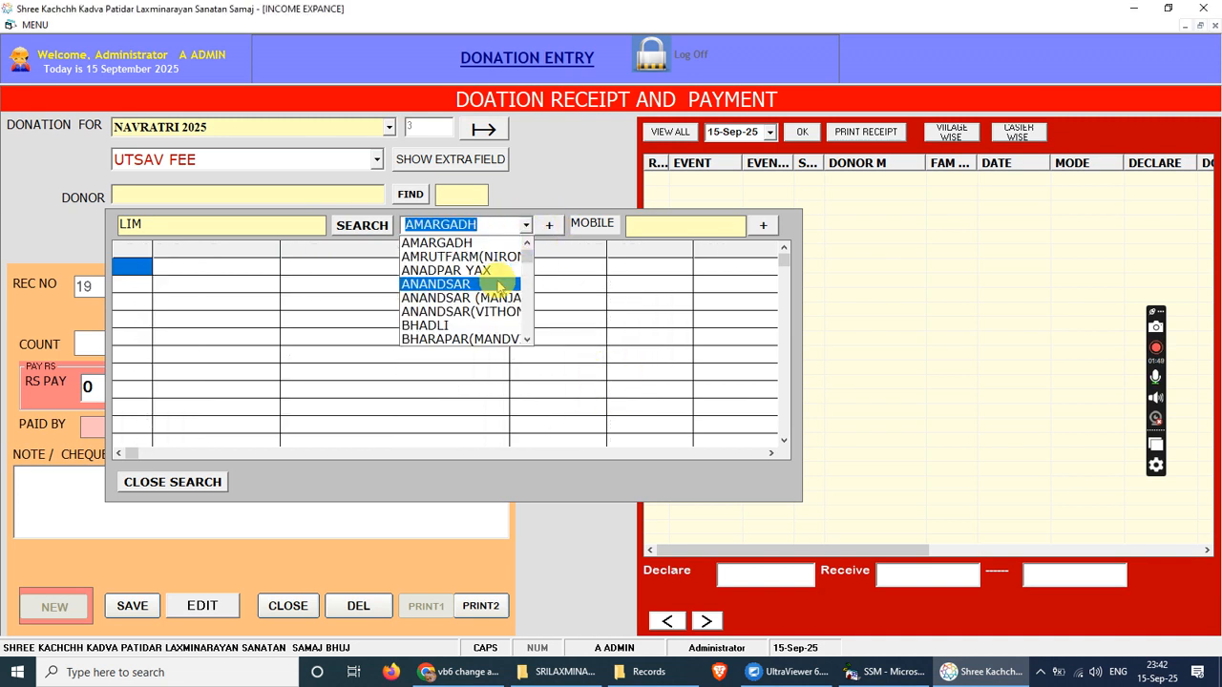
{"action": "left_click", "coordinate": [498, 286]}
{"action": "left_click", "coordinate": [547, 227]}
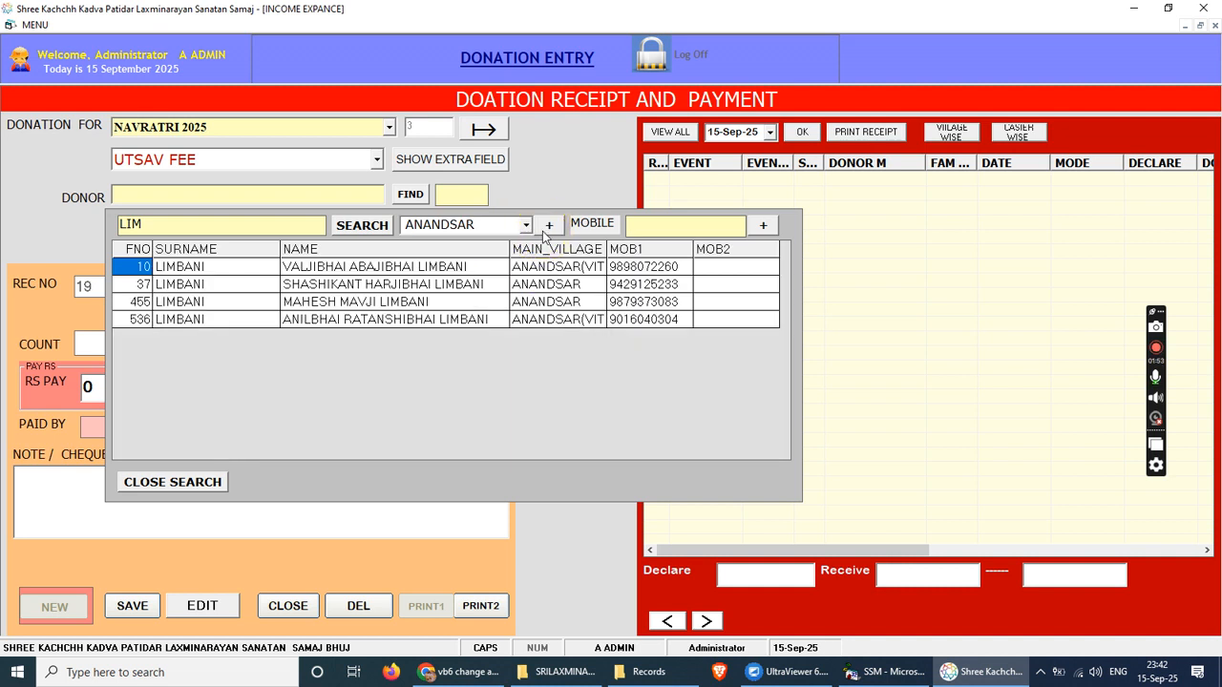
{"action": "left_click", "coordinate": [125, 285]}
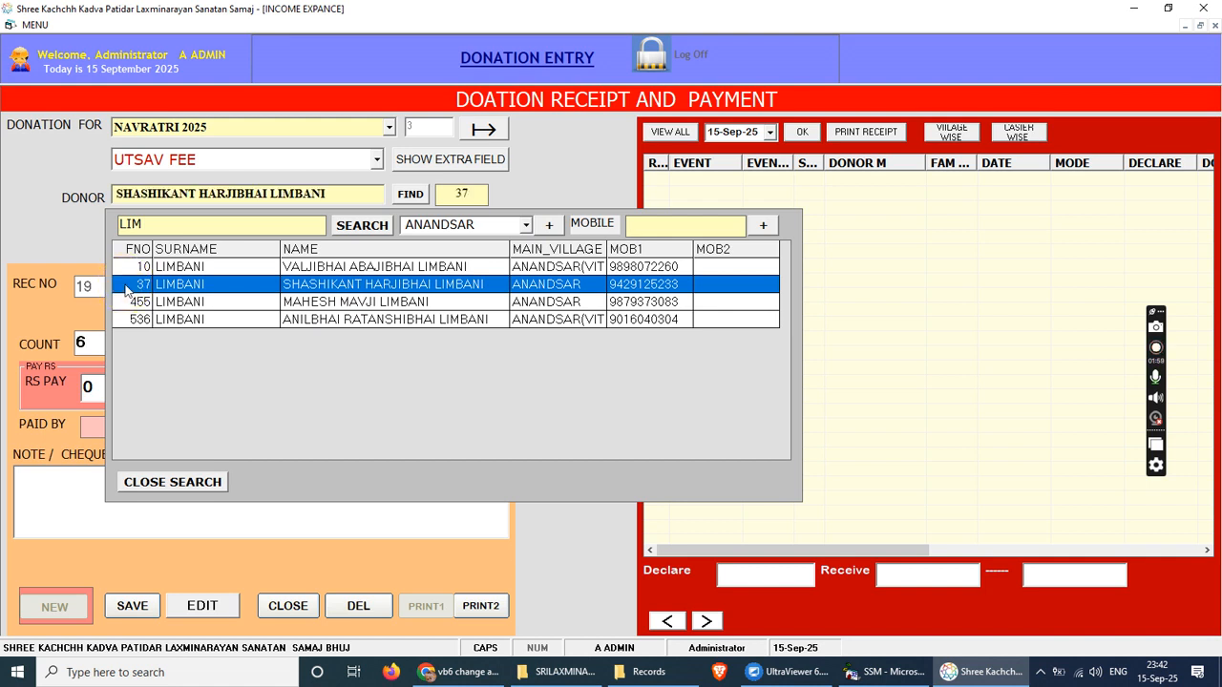
{"action": "left_click", "coordinate": [195, 480]}
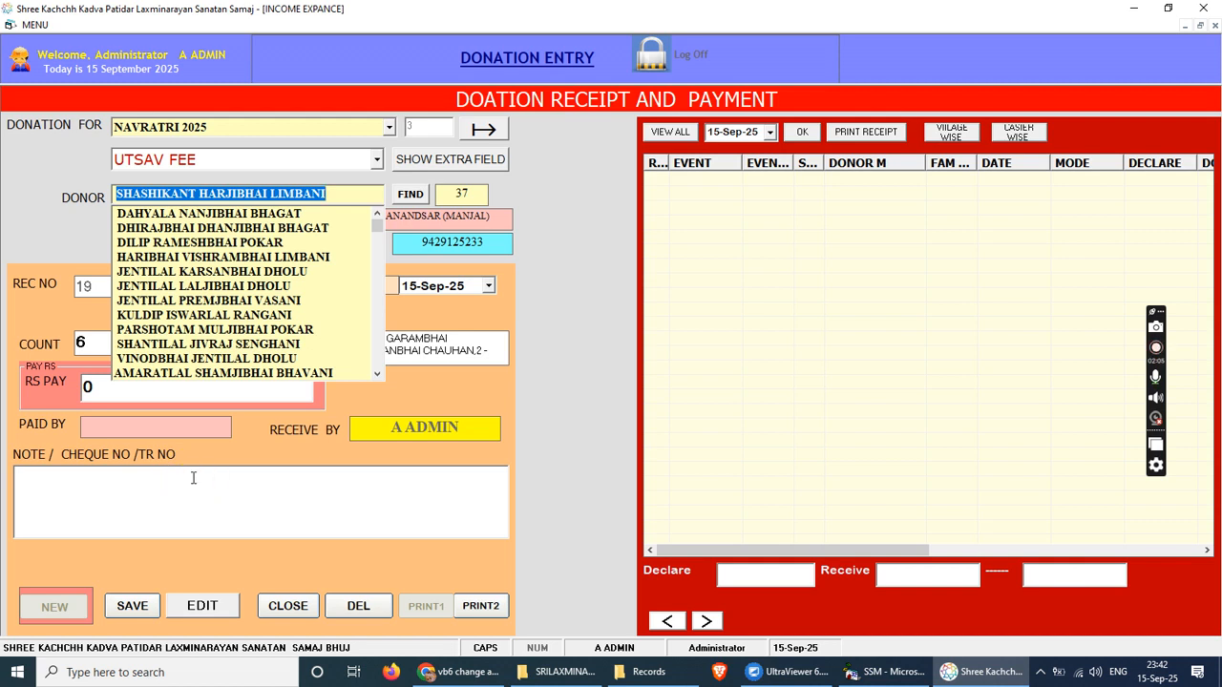
Select the first donor in the donor list for the receipt
{"action": "key", "text": "Down"}
{"action": "key", "text": "Down"}
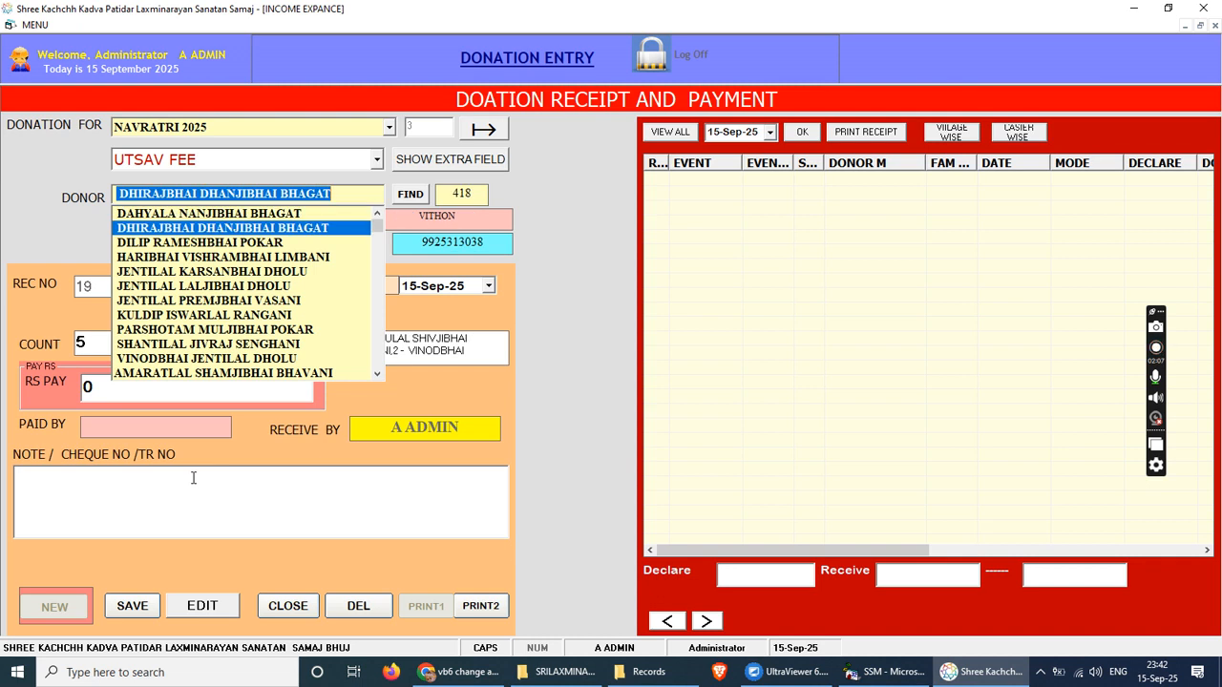
{"action": "key", "text": "Up"}
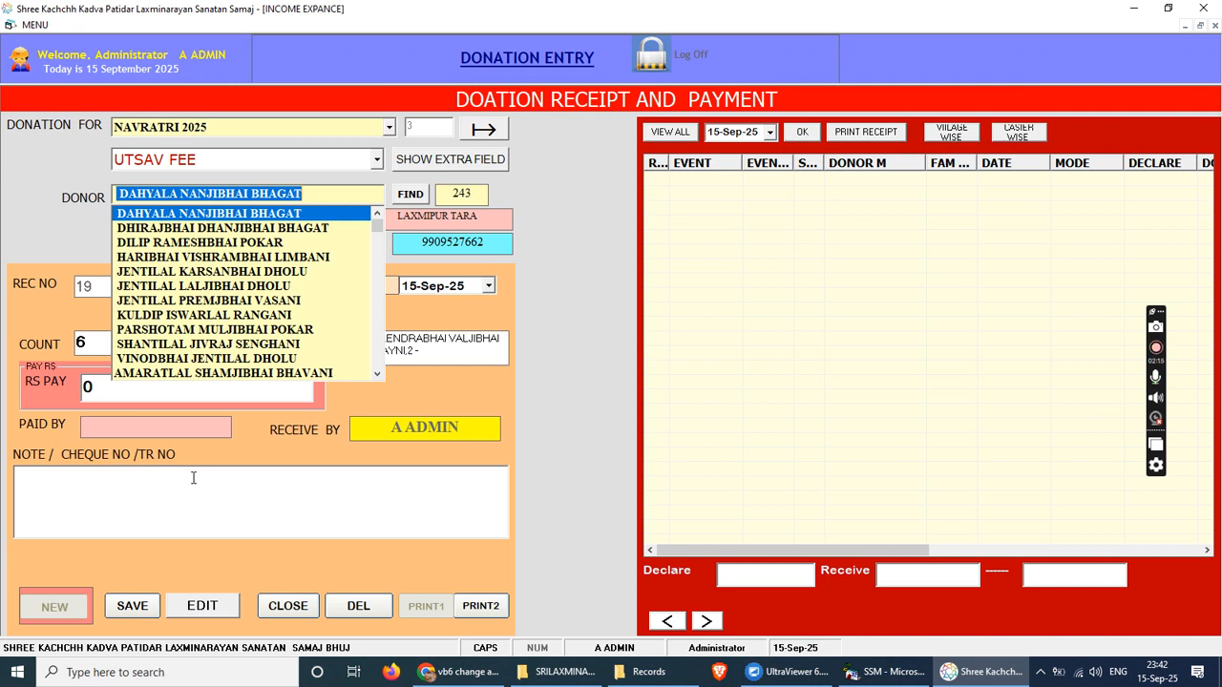
{"action": "key", "text": "Return"}
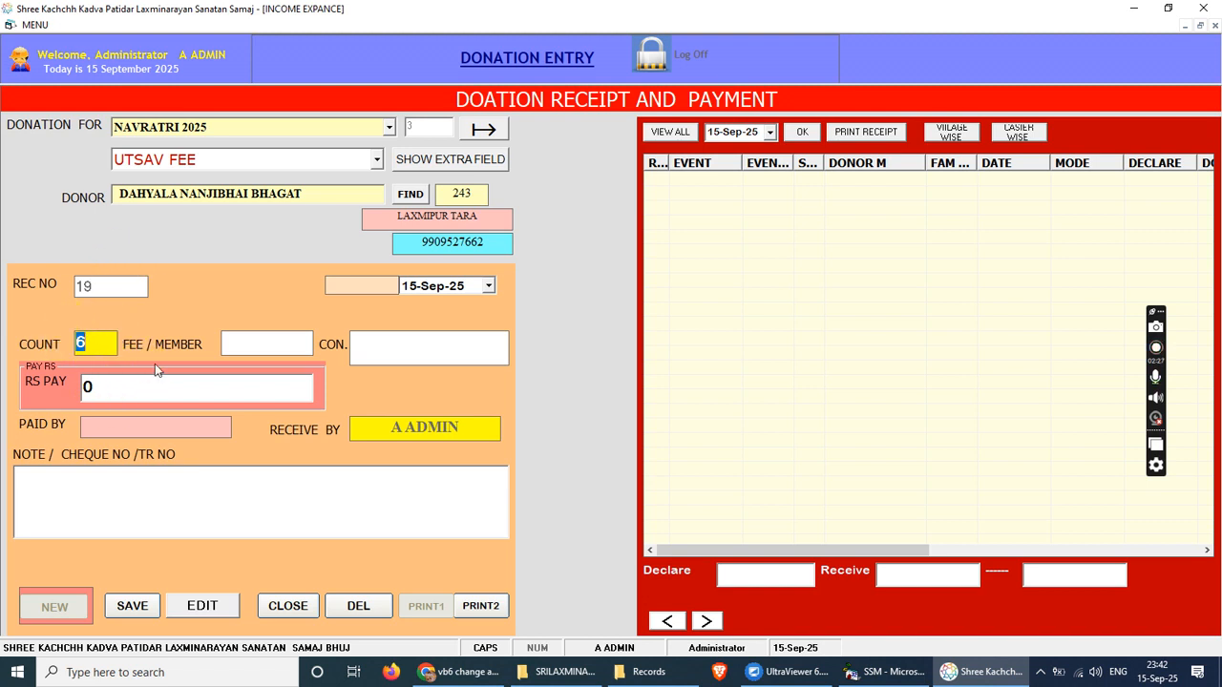
Set the member count to 5 and the fee per member to 1000
{"action": "type", "text": "5"}
{"action": "key", "text": "BackSpace"}
{"action": "type", "text": "4"}
{"action": "key", "text": "BackSpace"}
{"action": "type", "text": "5"}
{"action": "key", "text": "Return"}
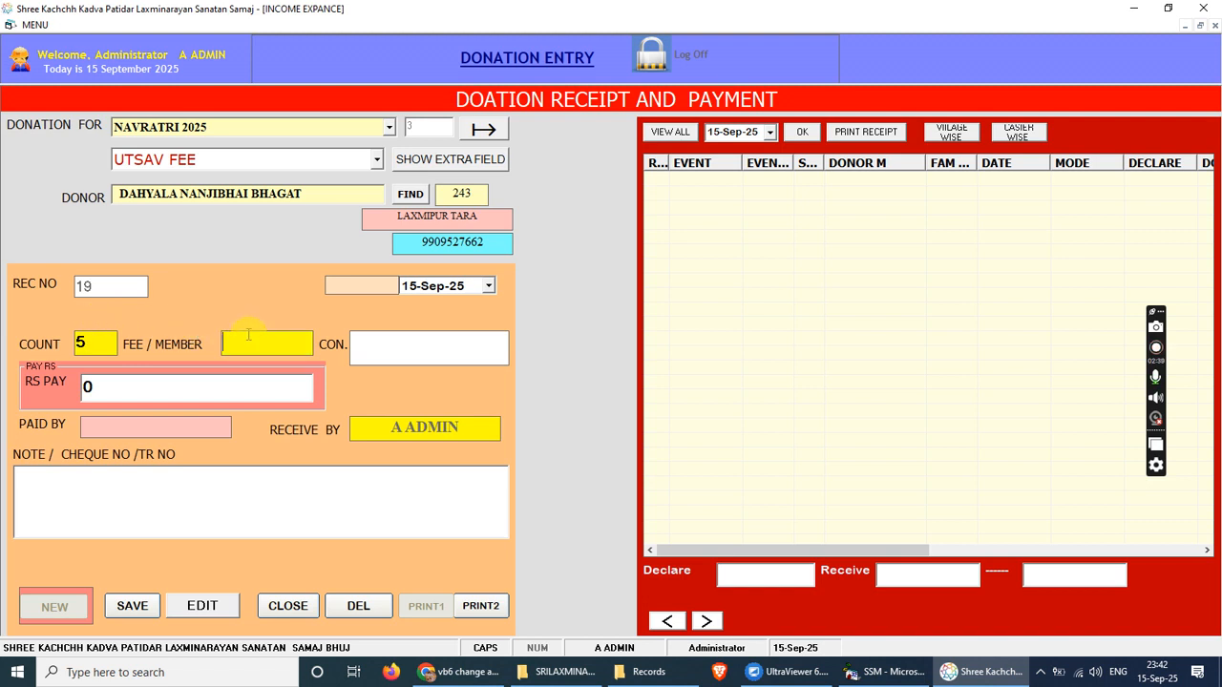
{"action": "type", "text": "1000"}
{"action": "key", "text": "Tab"}
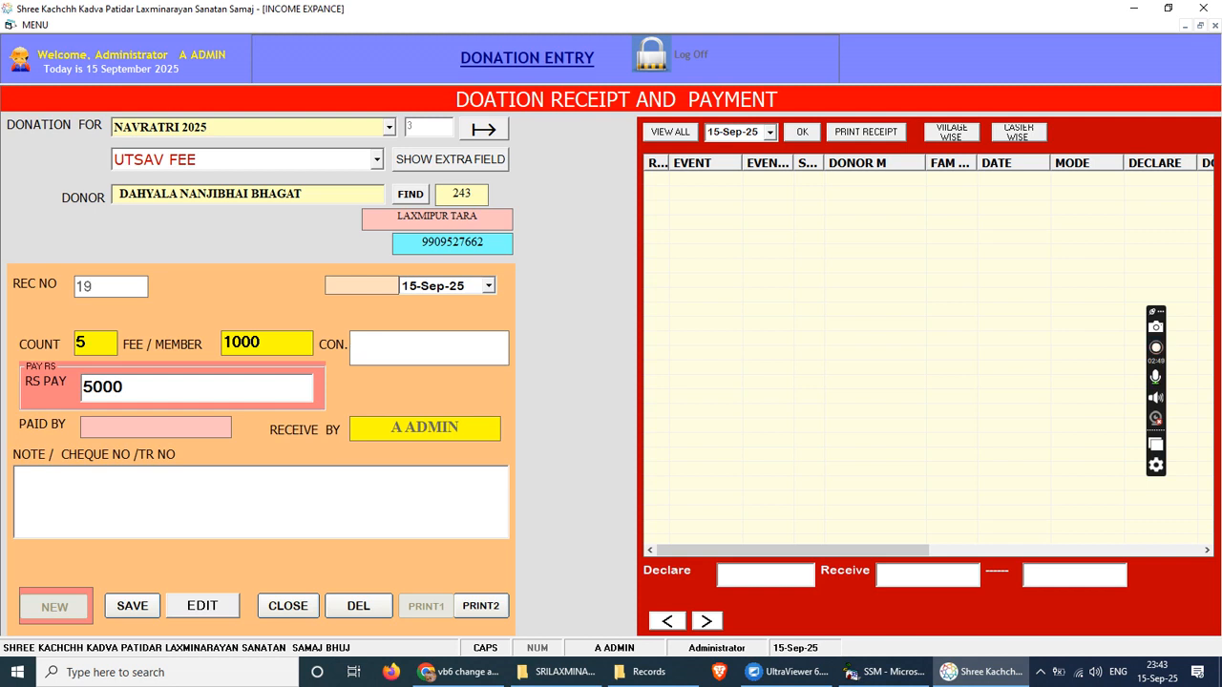
{"action": "double_click", "coordinate": [382, 220]}
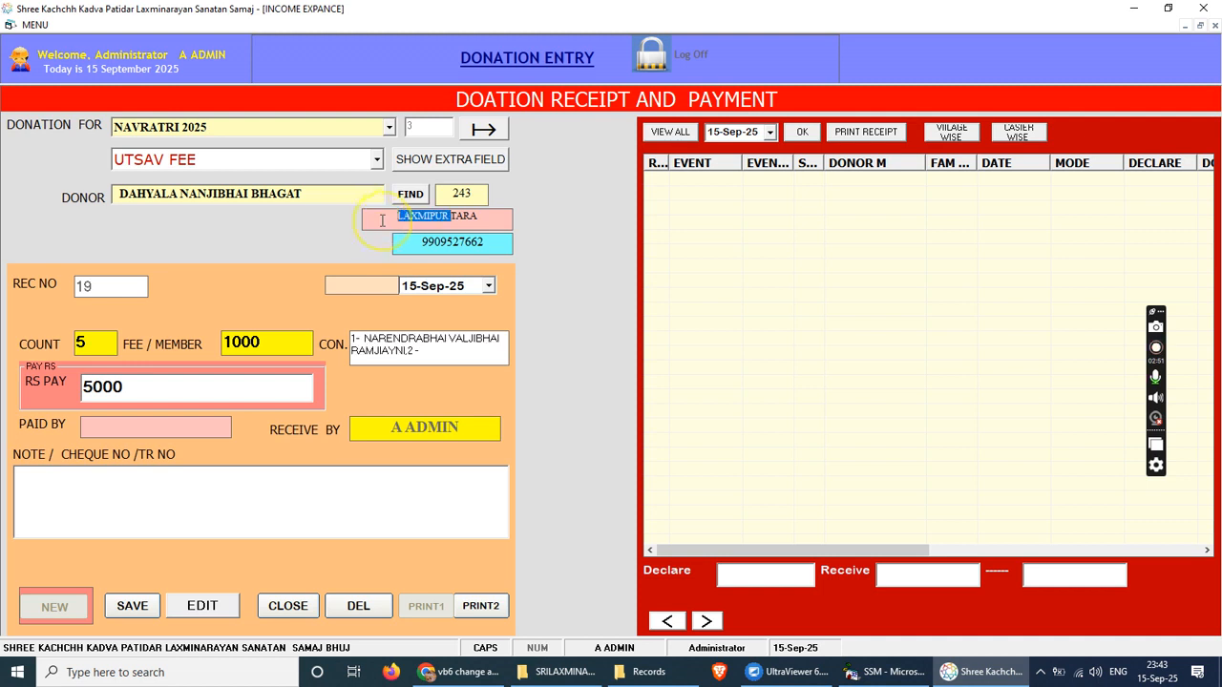
{"action": "left_click", "coordinate": [436, 355]}
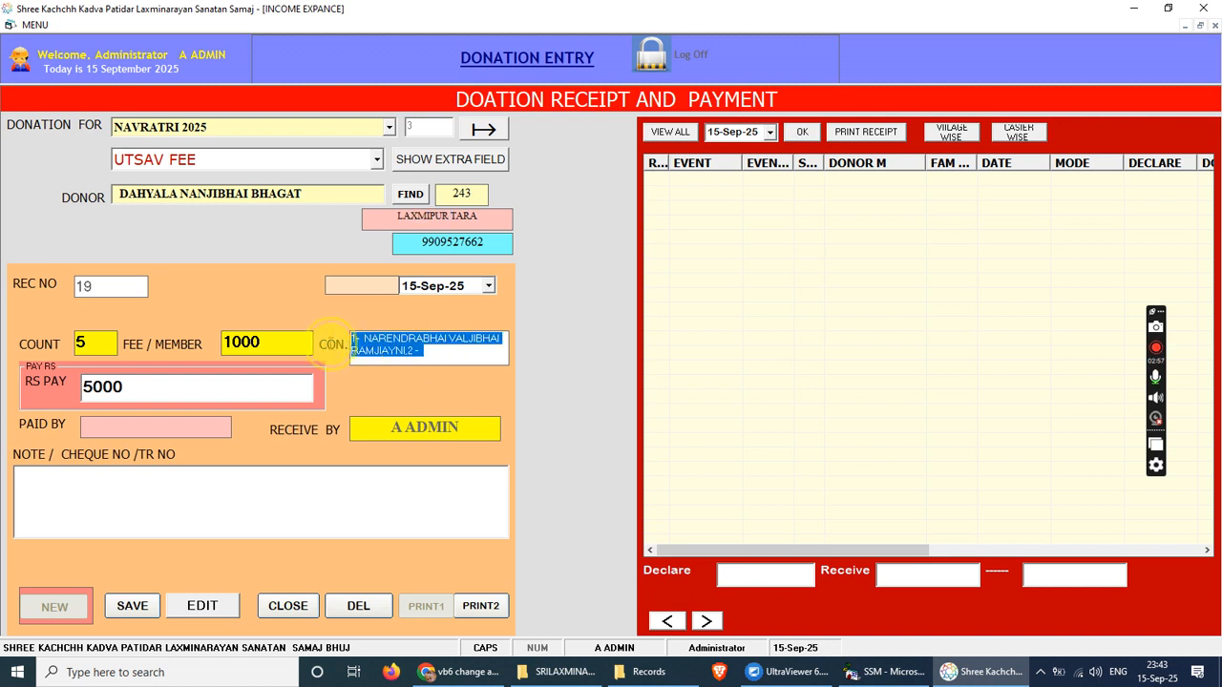
{"action": "left_click", "coordinate": [454, 355]}
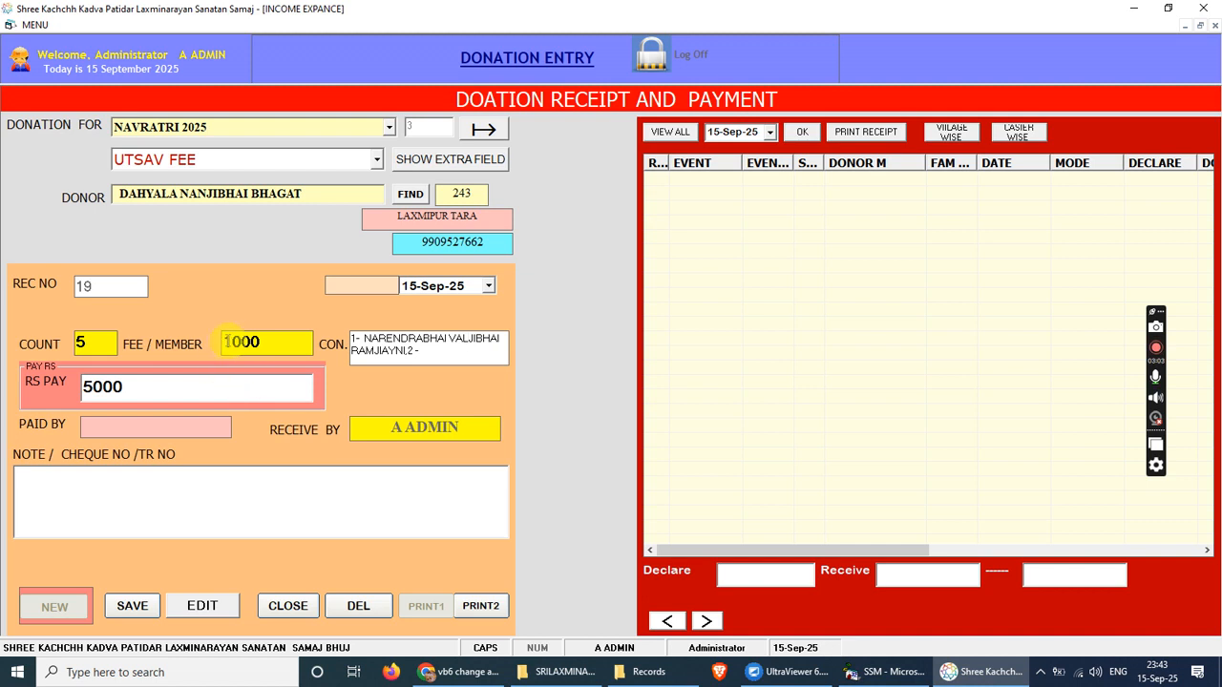
{"action": "left_click", "coordinate": [260, 342]}
{"action": "left_click", "coordinate": [260, 342]}
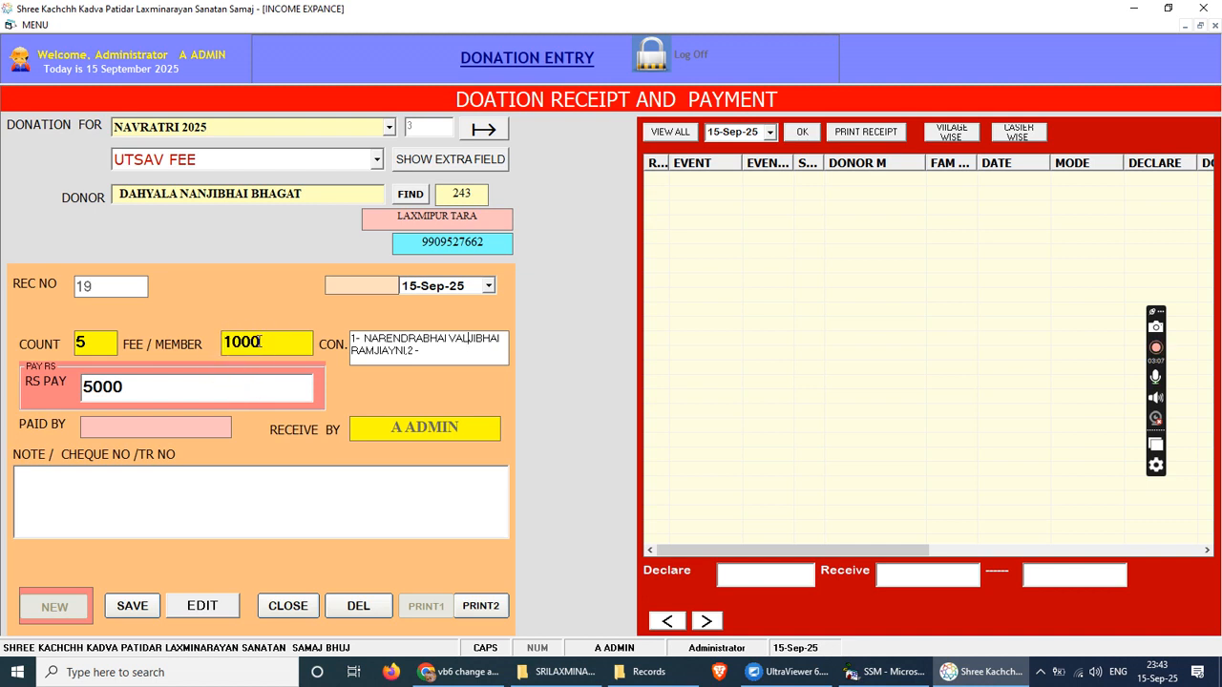
Accept the calculated payment amount, enter SELF as the payer and RRRR as the note
{"action": "left_click", "coordinate": [173, 388]}
{"action": "key", "text": "Tab"}
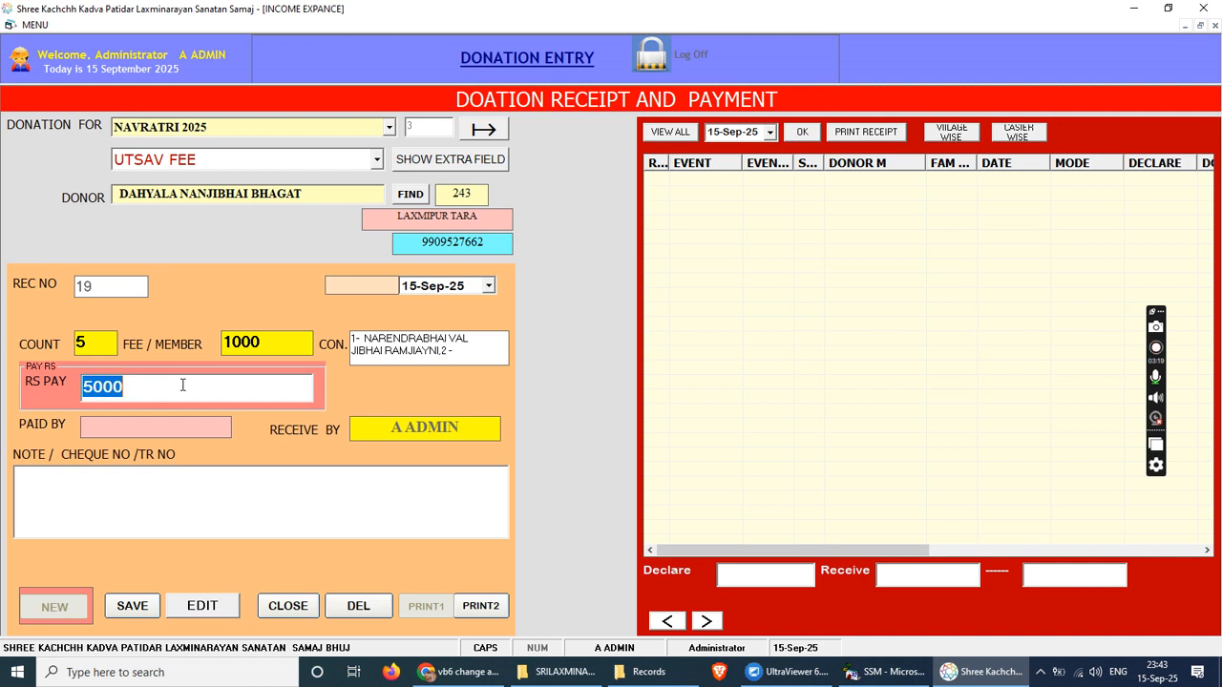
{"action": "key", "text": "Return"}
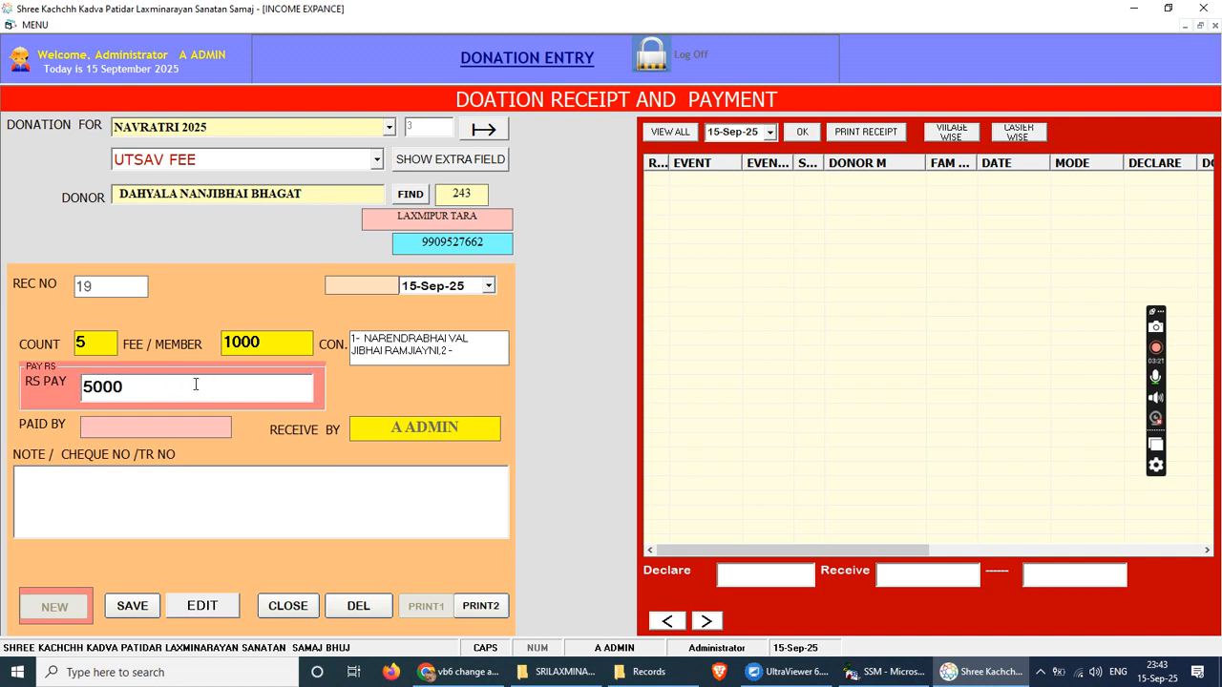
{"action": "type", "text": "SELF"}
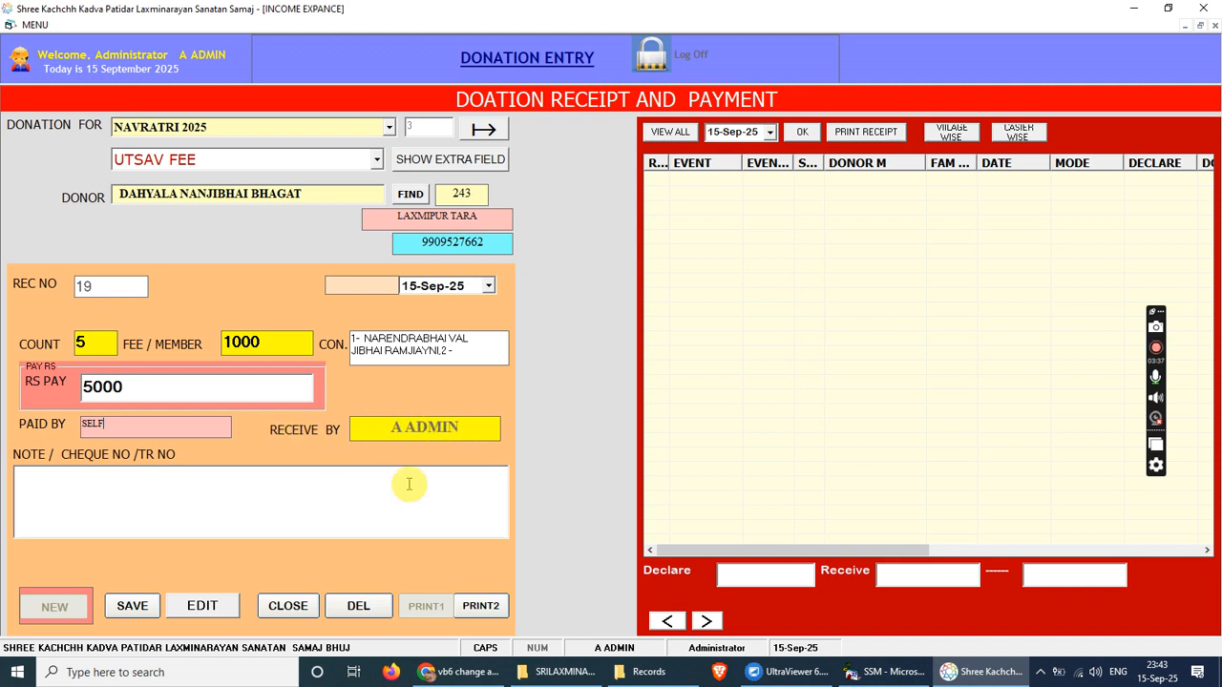
{"action": "left_click", "coordinate": [243, 500]}
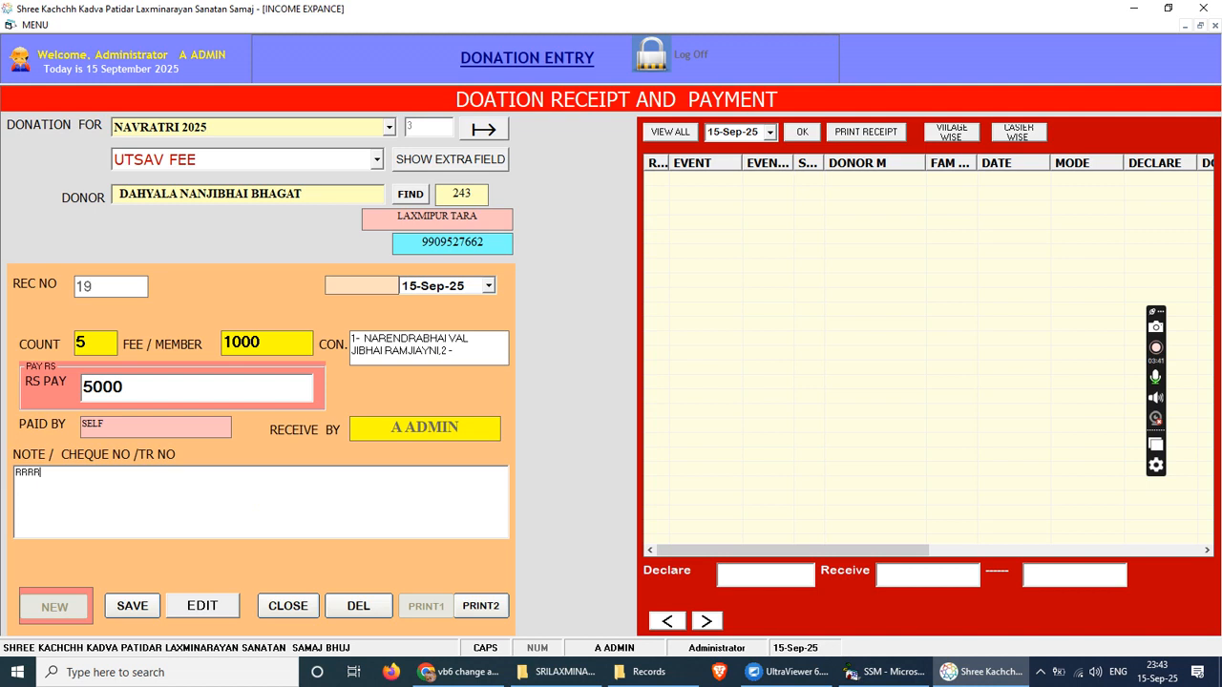
Save the completed donation receipt and acknowledge the save
{"action": "left_click", "coordinate": [227, 607]}
{"action": "key", "text": "Return"}
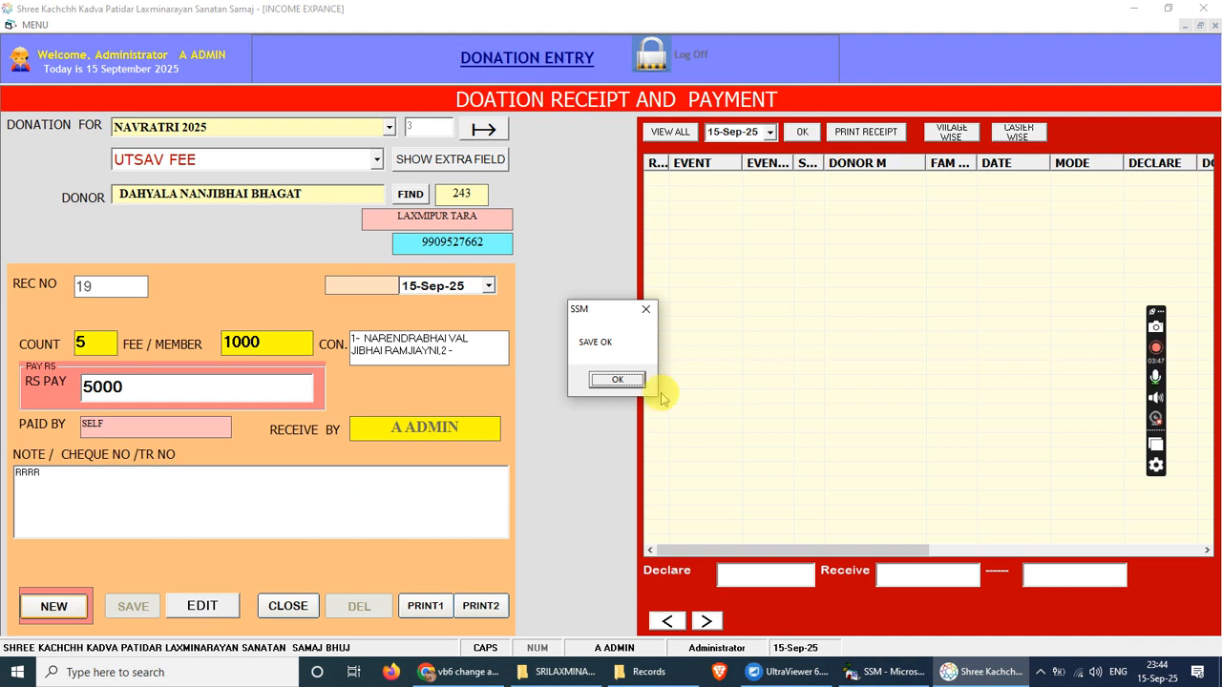
{"action": "left_click", "coordinate": [622, 382]}
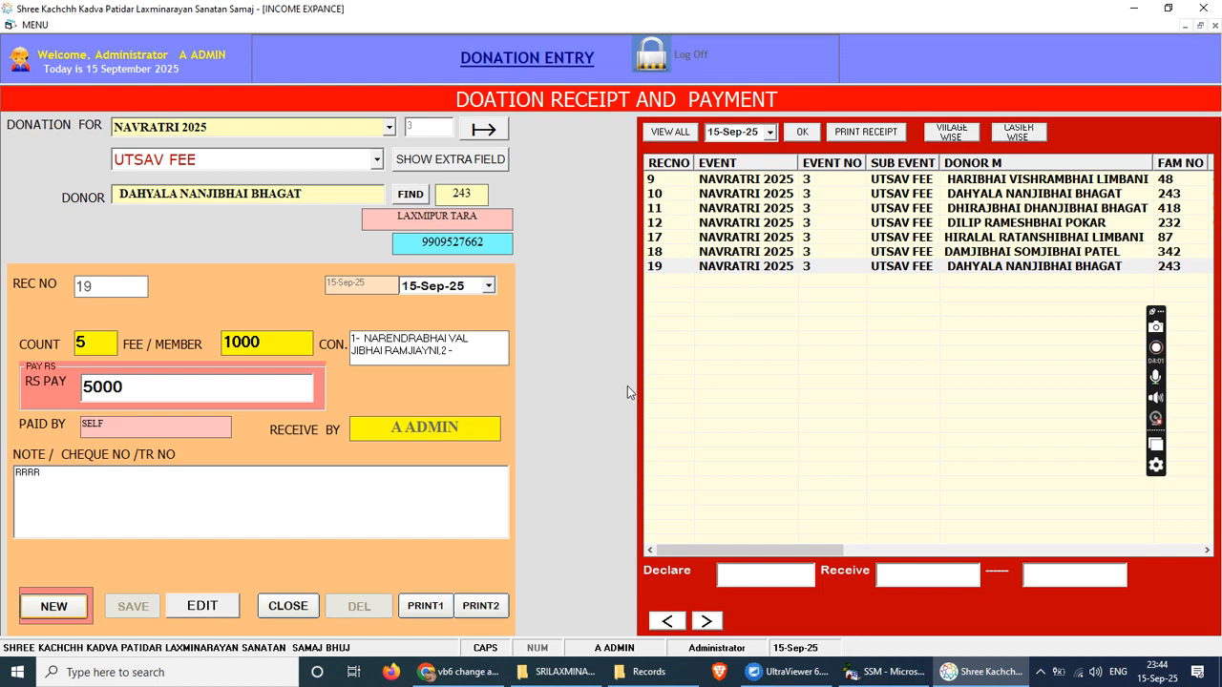
Preview the saved receipt with the first print format, check its print settings without printing, and close the preview
{"action": "left_click", "coordinate": [425, 607]}
{"action": "left_click", "coordinate": [429, 612]}
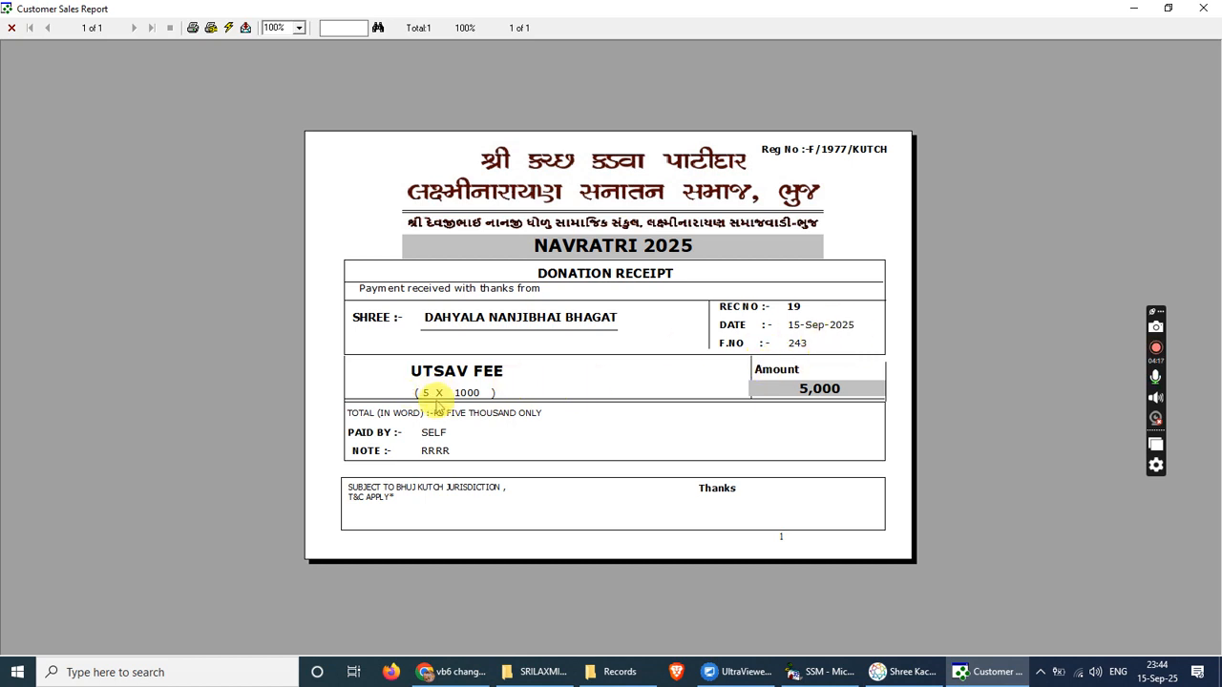
{"action": "left_click", "coordinate": [192, 28]}
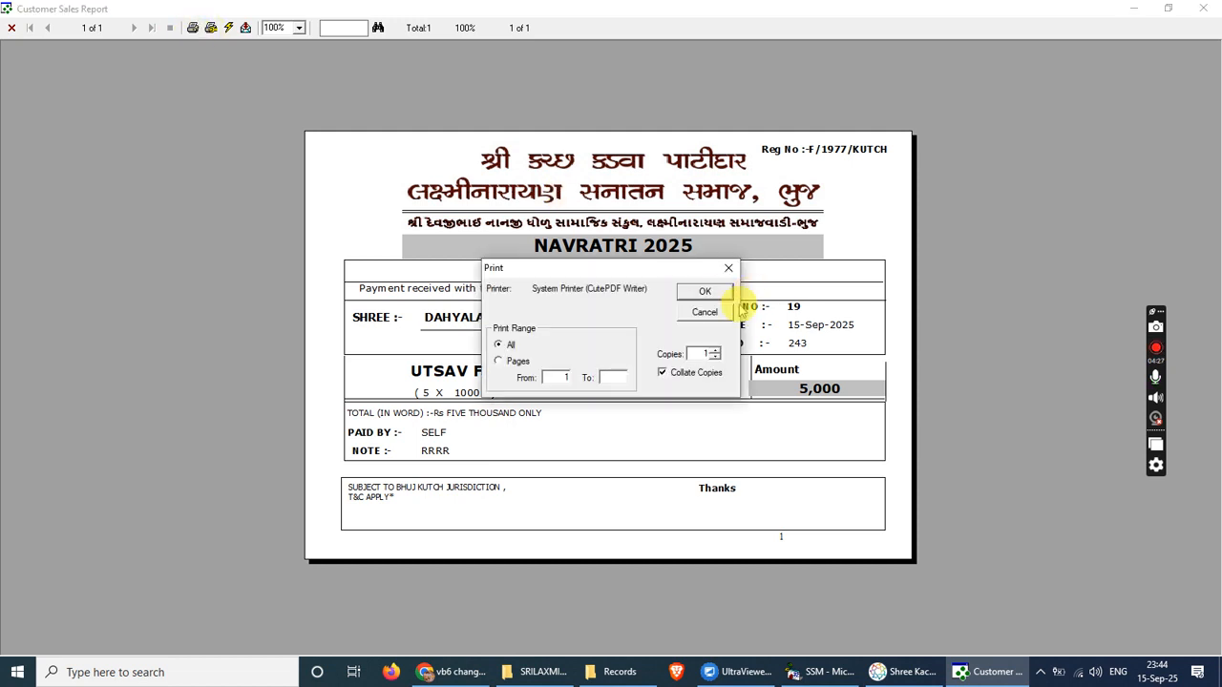
{"action": "left_click", "coordinate": [704, 314]}
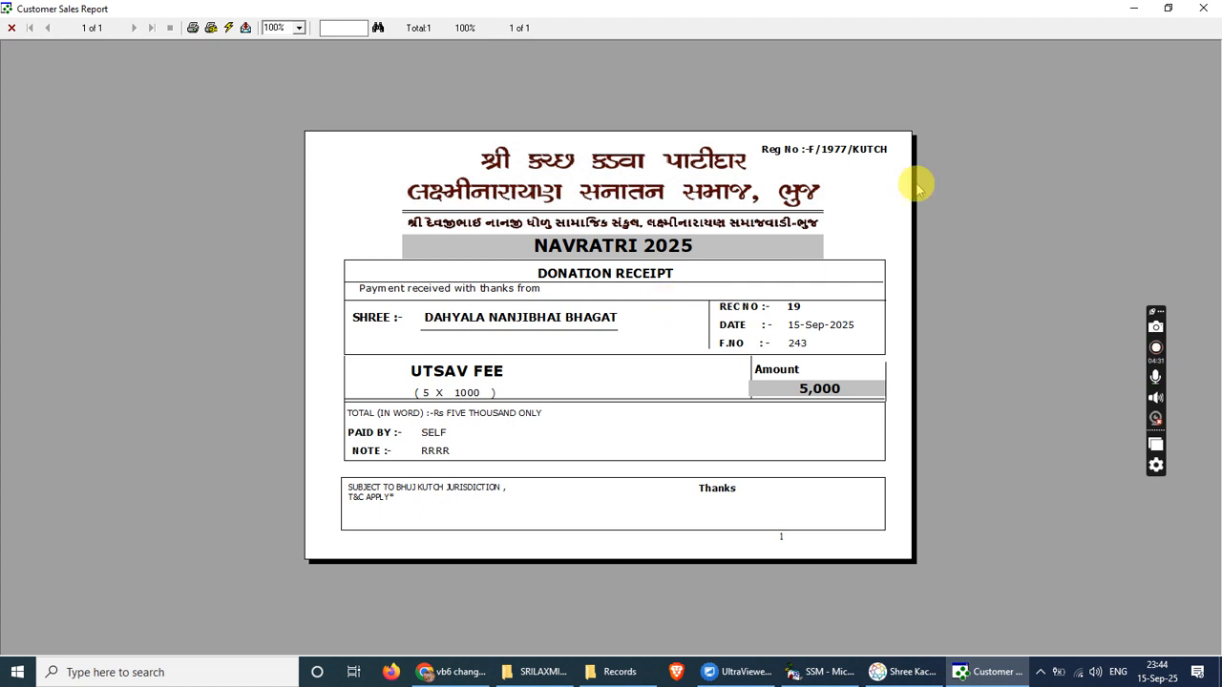
{"action": "left_click", "coordinate": [1201, 9]}
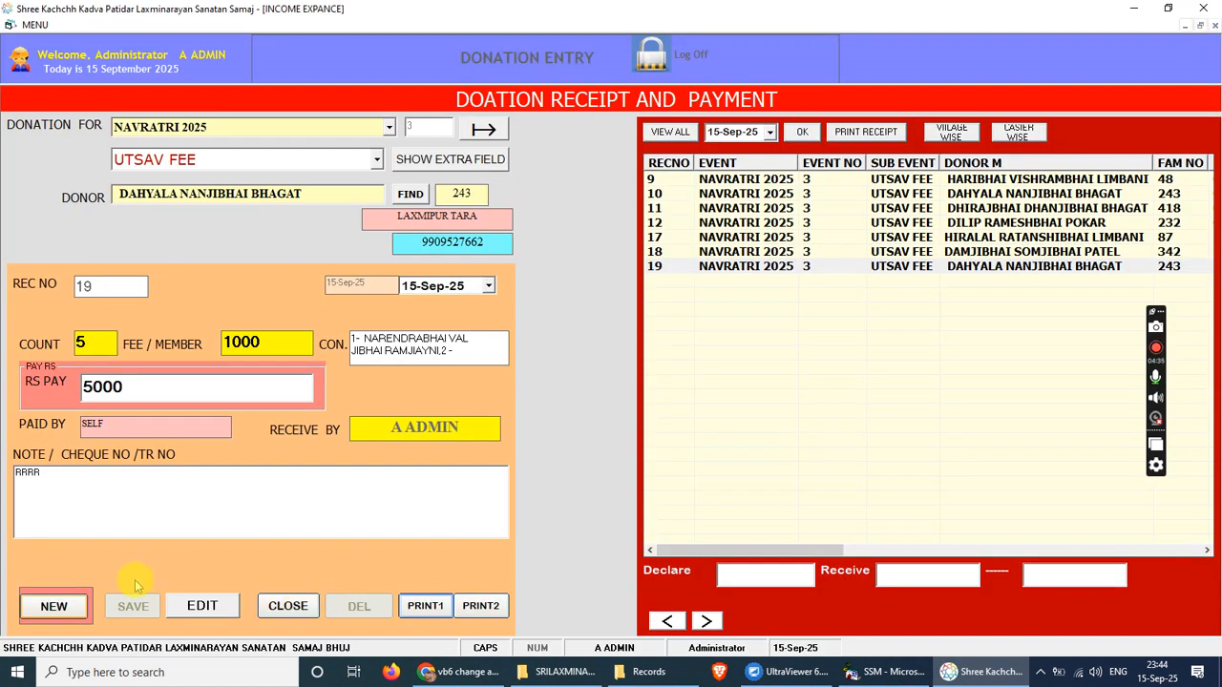
Start a new donation receipt and select the third donor in the donor list
{"action": "left_click", "coordinate": [59, 611]}
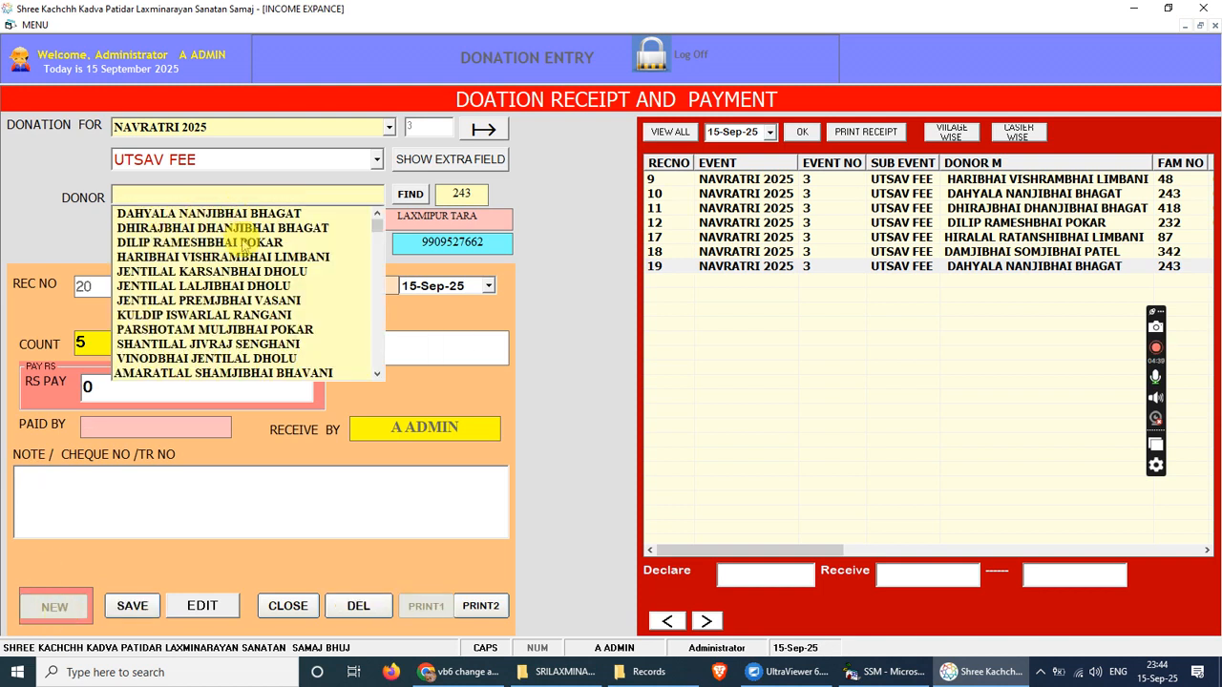
{"action": "left_click", "coordinate": [245, 242]}
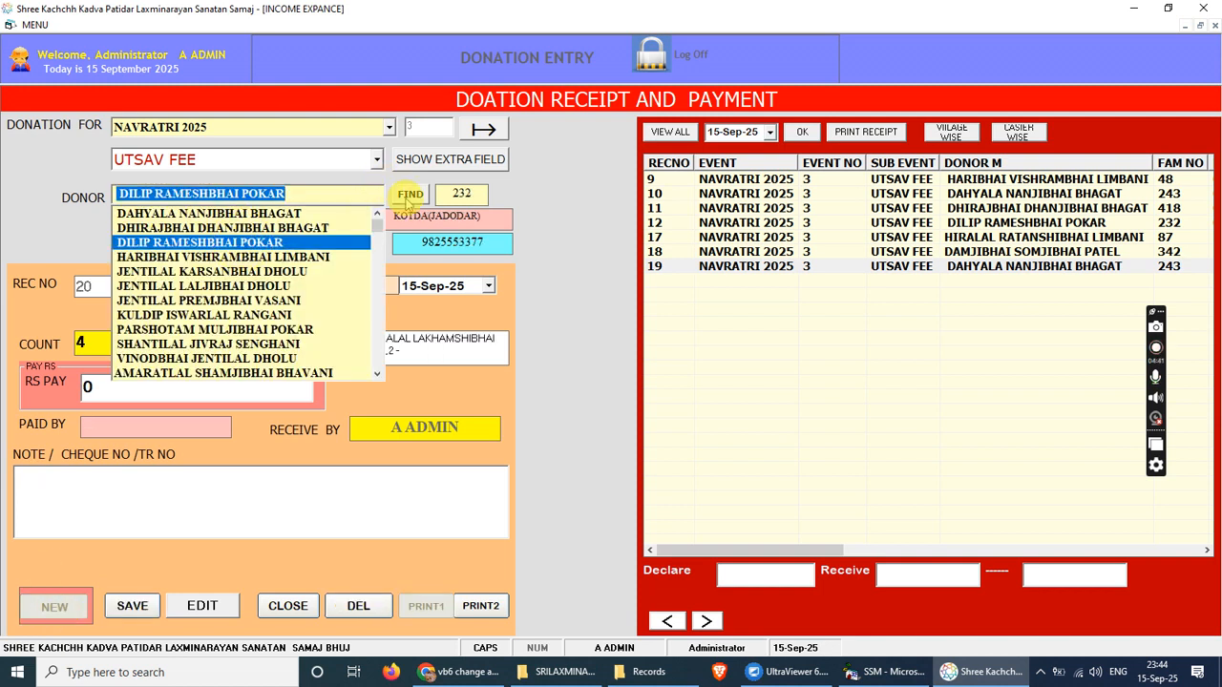
Search the donors for PAT and choose the third match, from Laxmipur, as the receipt's donor
{"action": "left_click", "coordinate": [410, 193]}
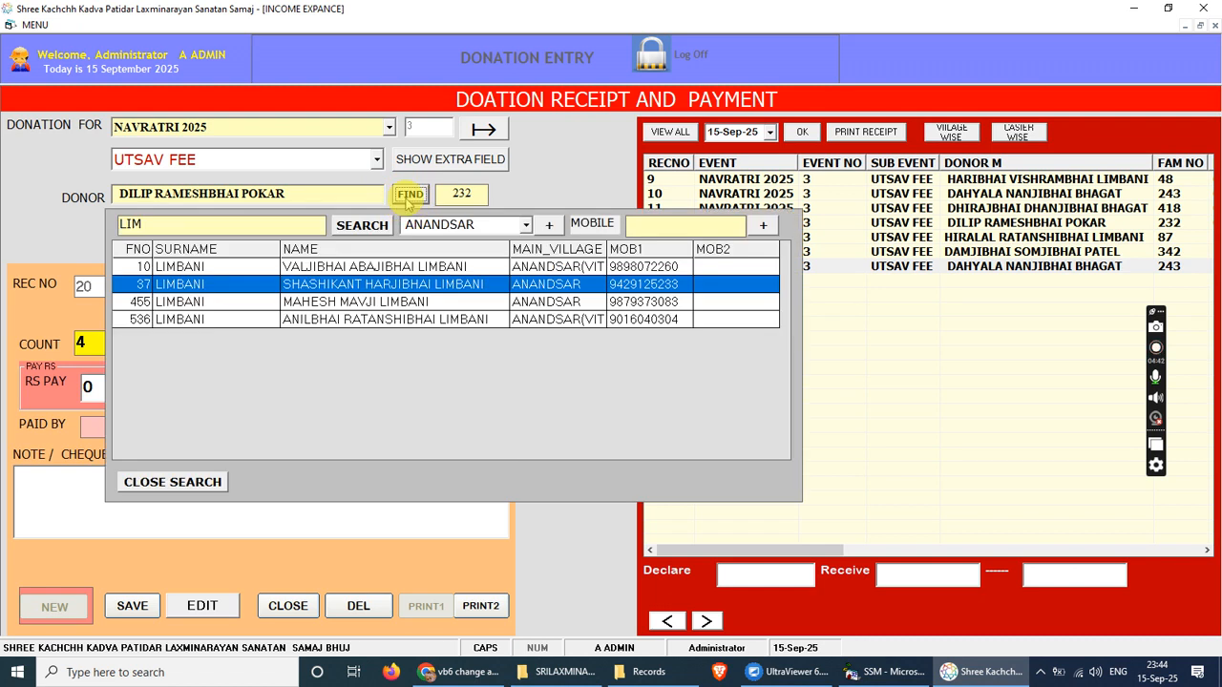
{"action": "left_click", "coordinate": [187, 226]}
{"action": "key", "text": "BackSpace"}
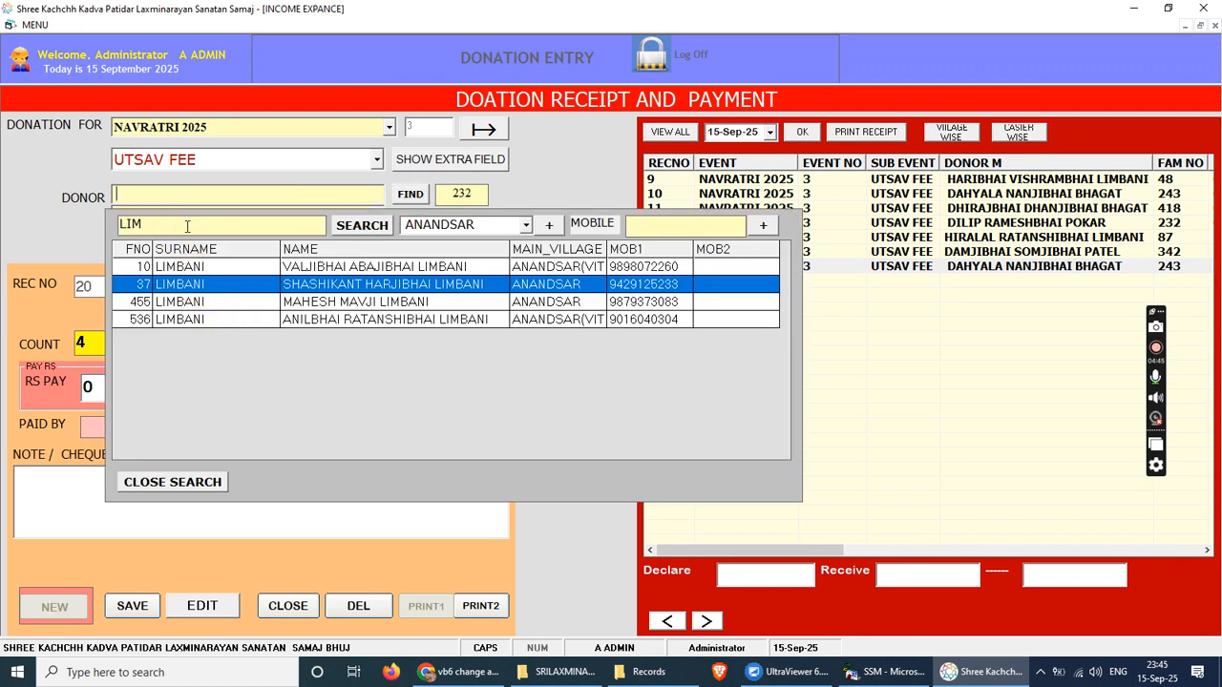
{"action": "left_click", "coordinate": [151, 226]}
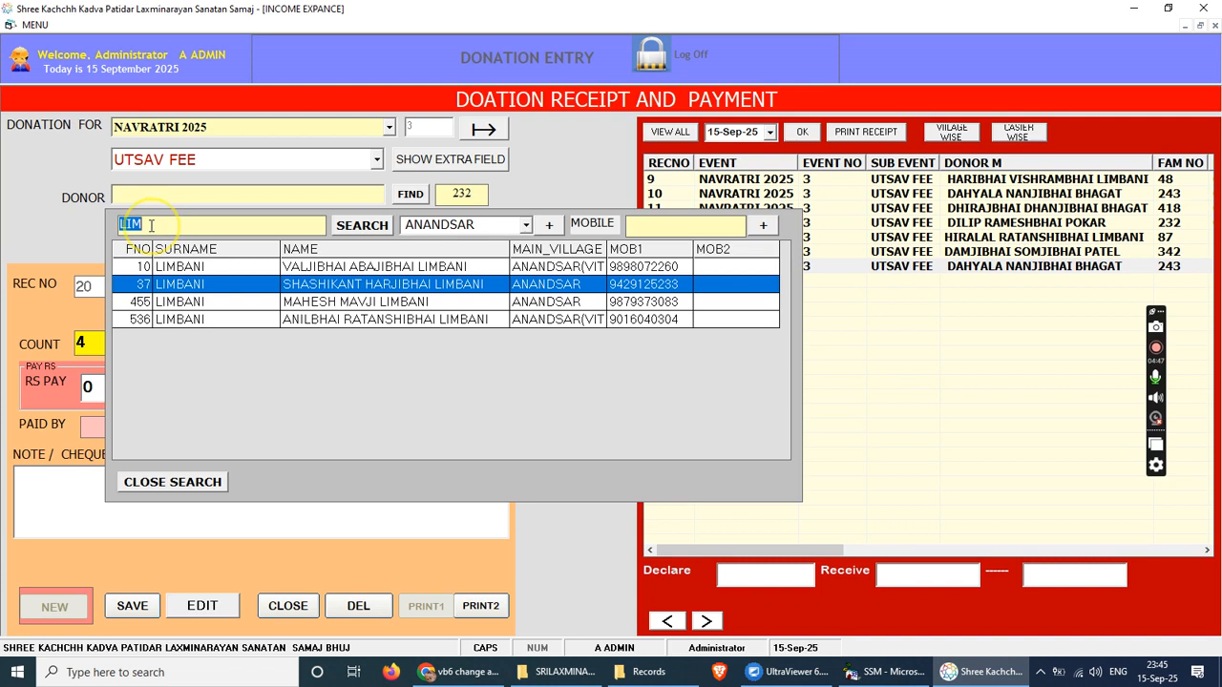
{"action": "type", "text": "P"}
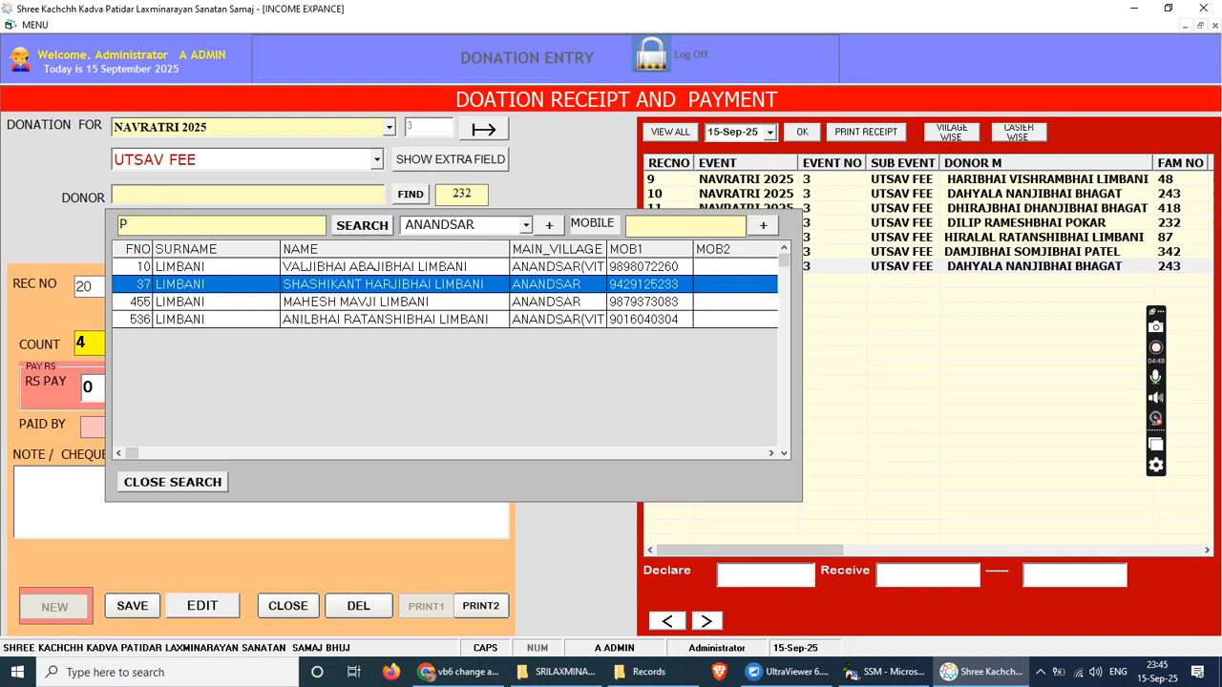
{"action": "type", "text": "AT"}
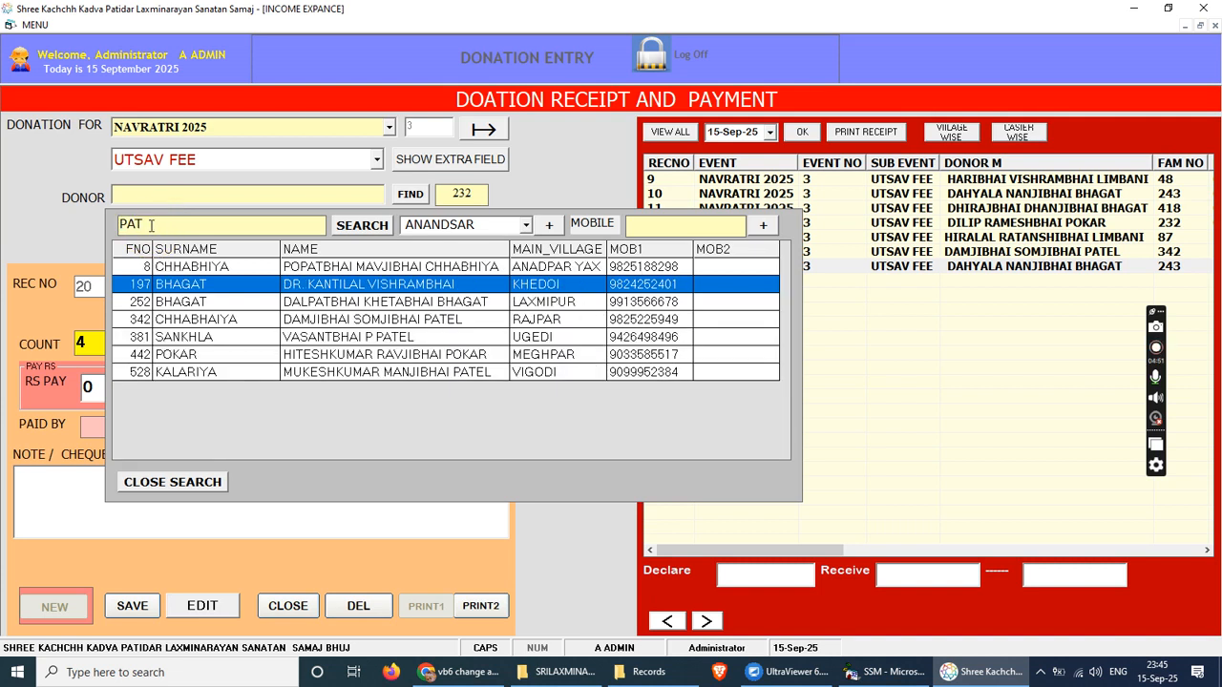
{"action": "left_click", "coordinate": [133, 301]}
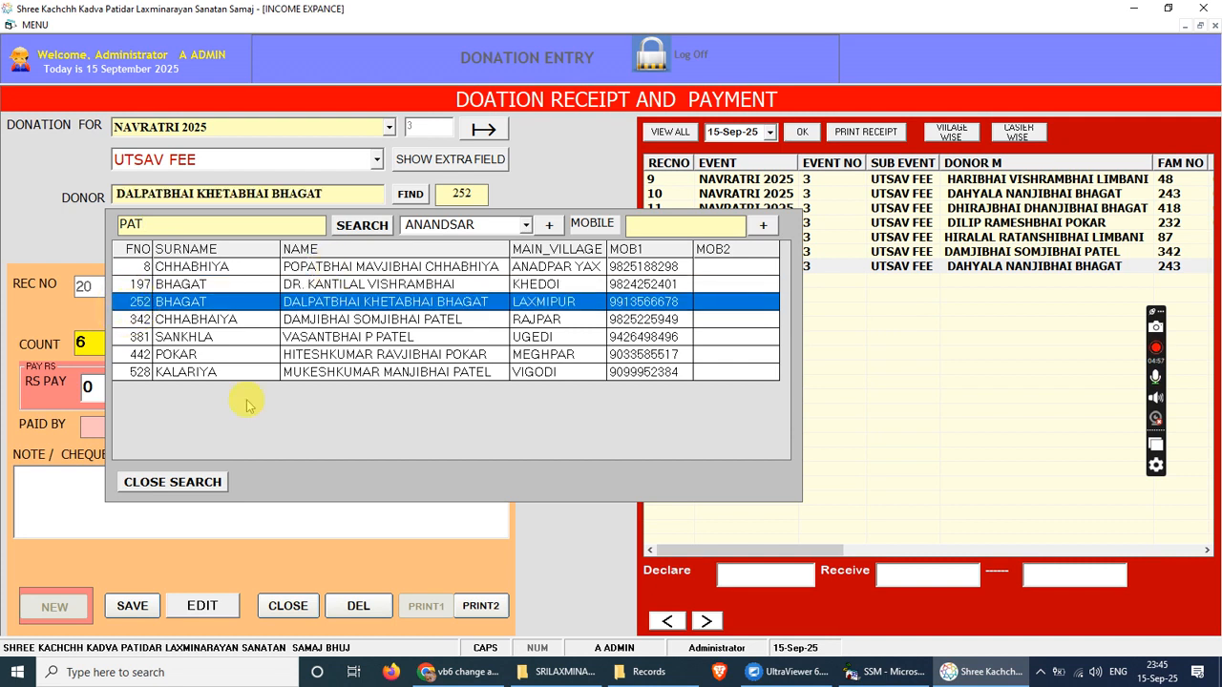
{"action": "left_click", "coordinate": [177, 481]}
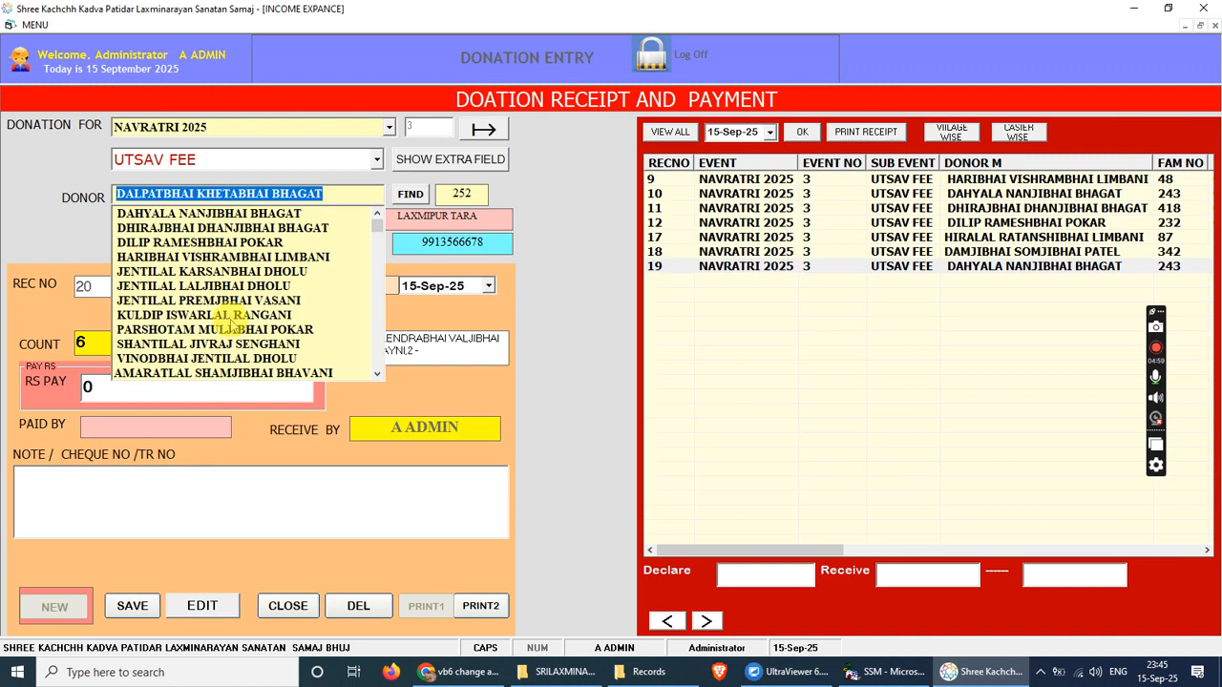
{"action": "key", "text": "Return"}
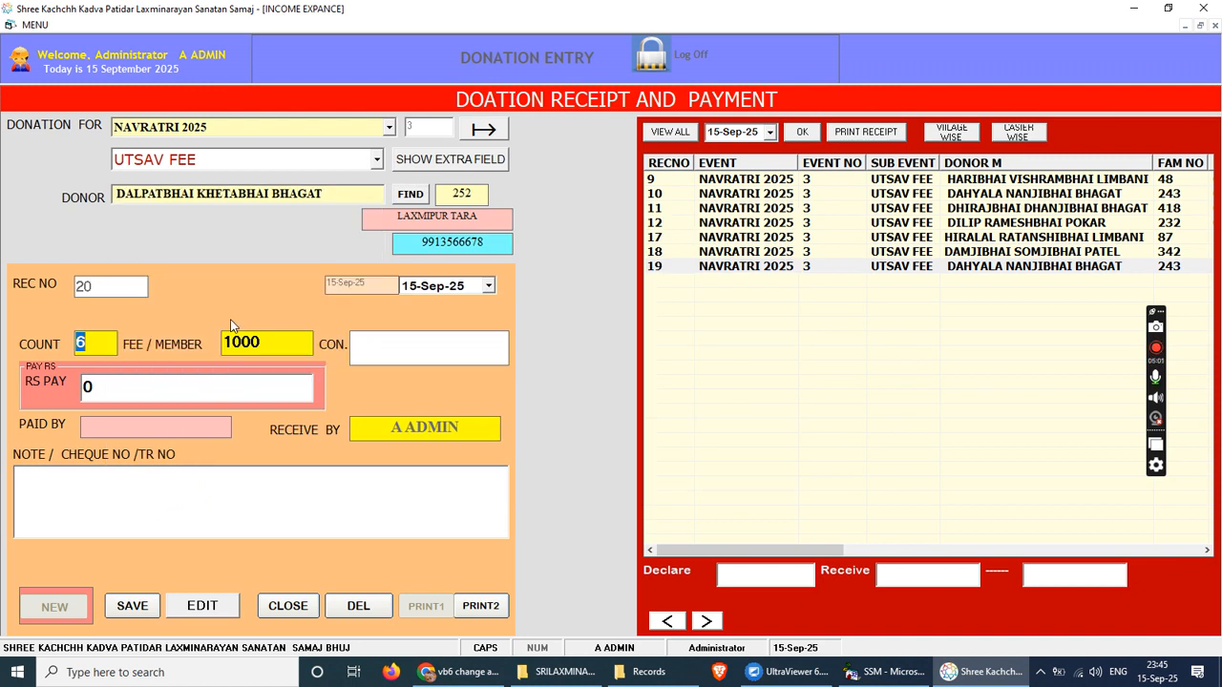
{"action": "left_click", "coordinate": [270, 195]}
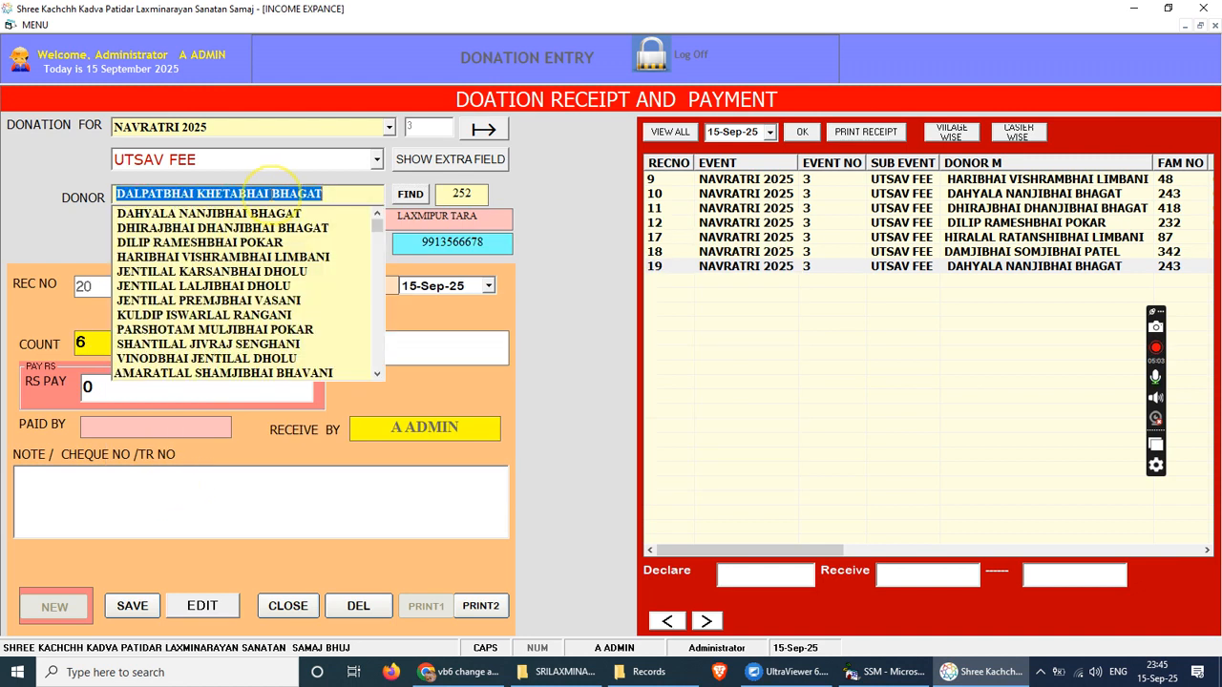
{"action": "key", "text": "Down"}
{"action": "key", "text": "Down"}
{"action": "key", "text": "Down"}
{"action": "key", "text": "Down"}
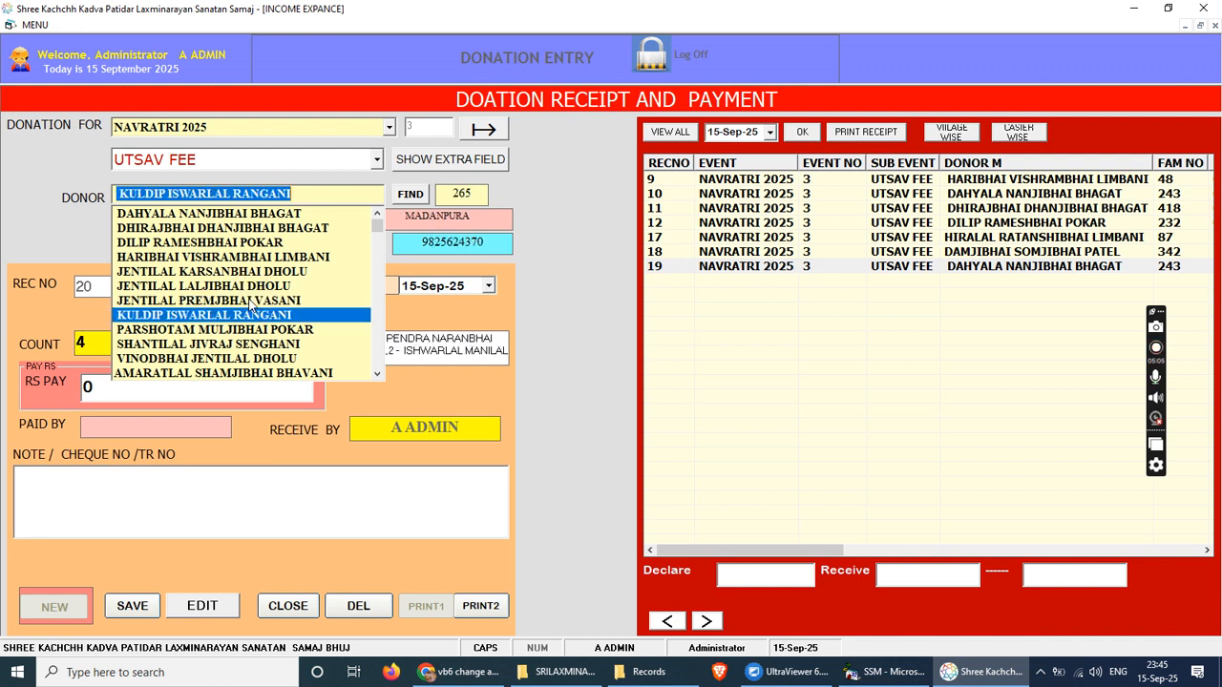
{"action": "key", "text": "Up"}
{"action": "key", "text": "Up"}
{"action": "key", "text": "Down"}
{"action": "key", "text": "Down"}
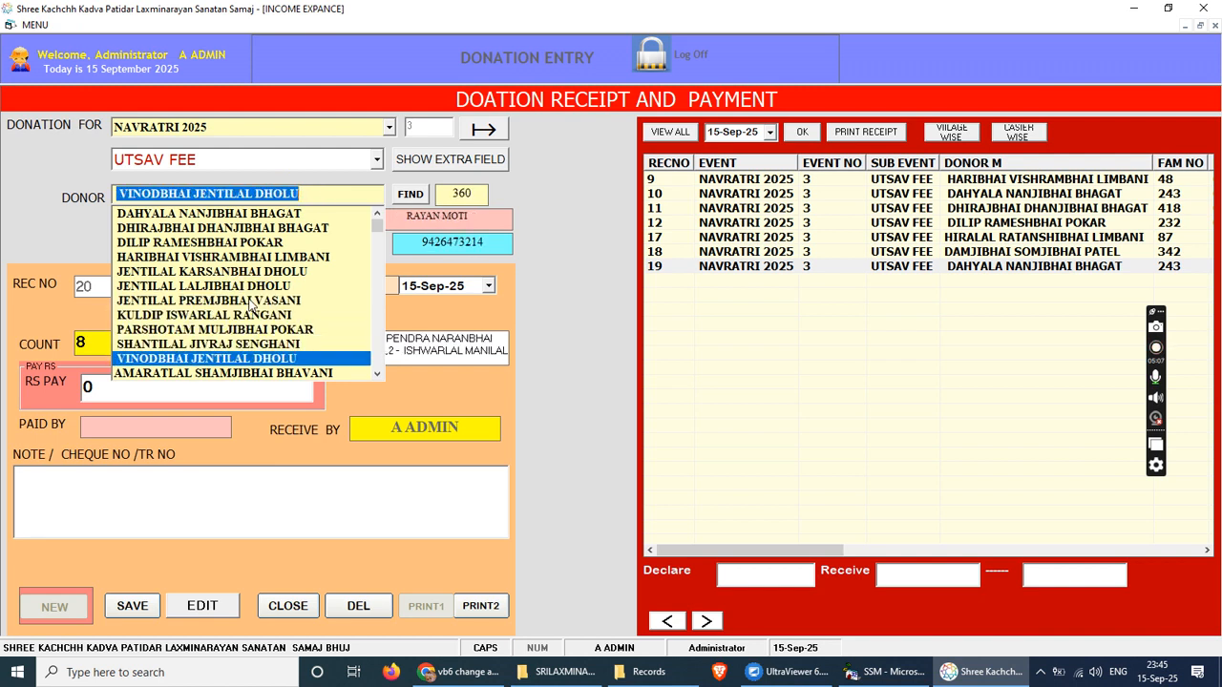
{"action": "left_click", "coordinate": [226, 359]}
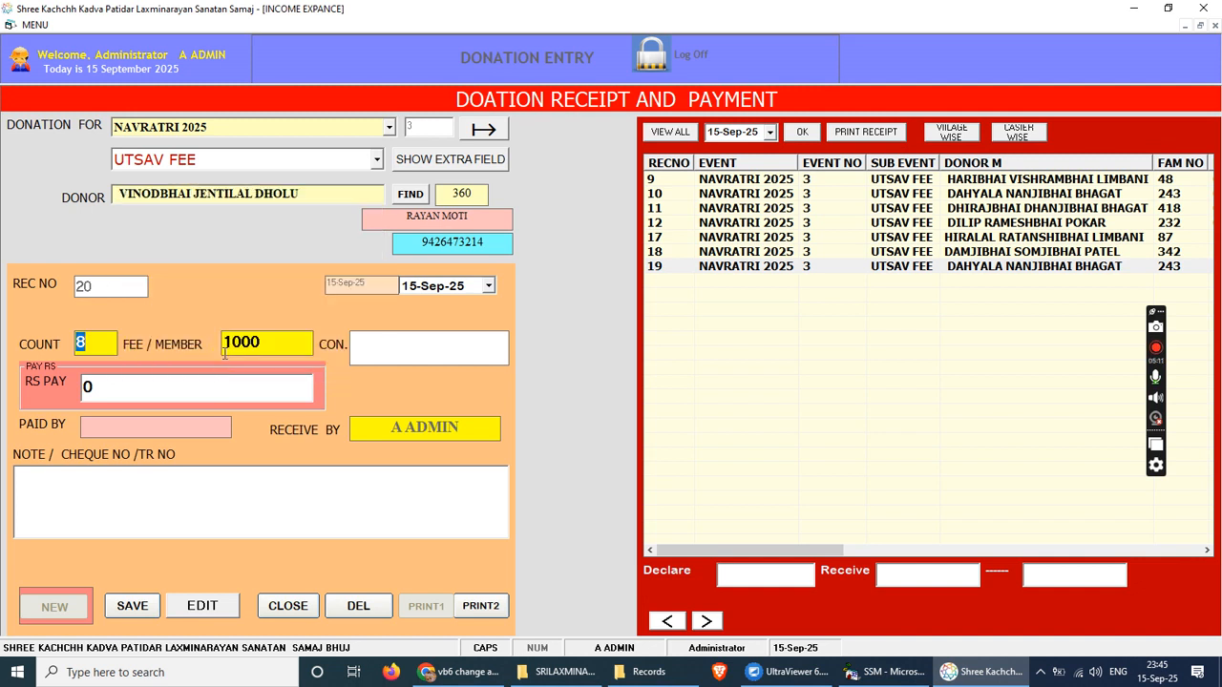
Accept the member count of 8 and the preset fee, and fill the CON. field with the village's contact persons
{"action": "key", "text": "Return"}
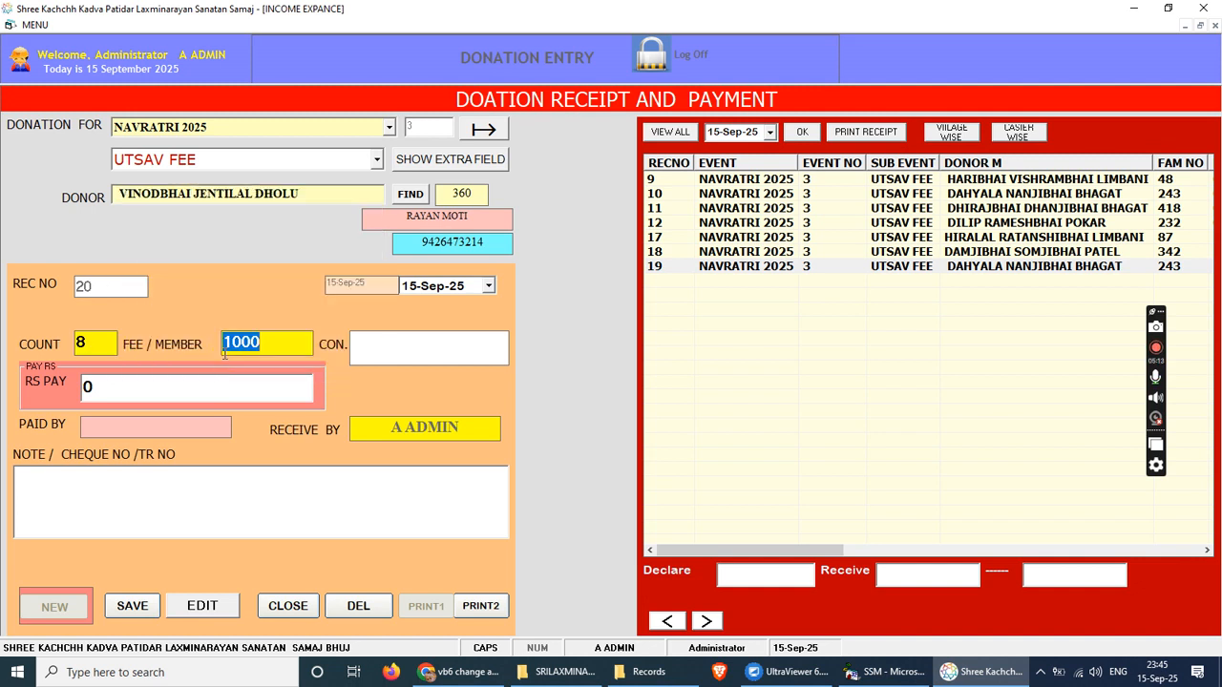
{"action": "key", "text": "Return"}
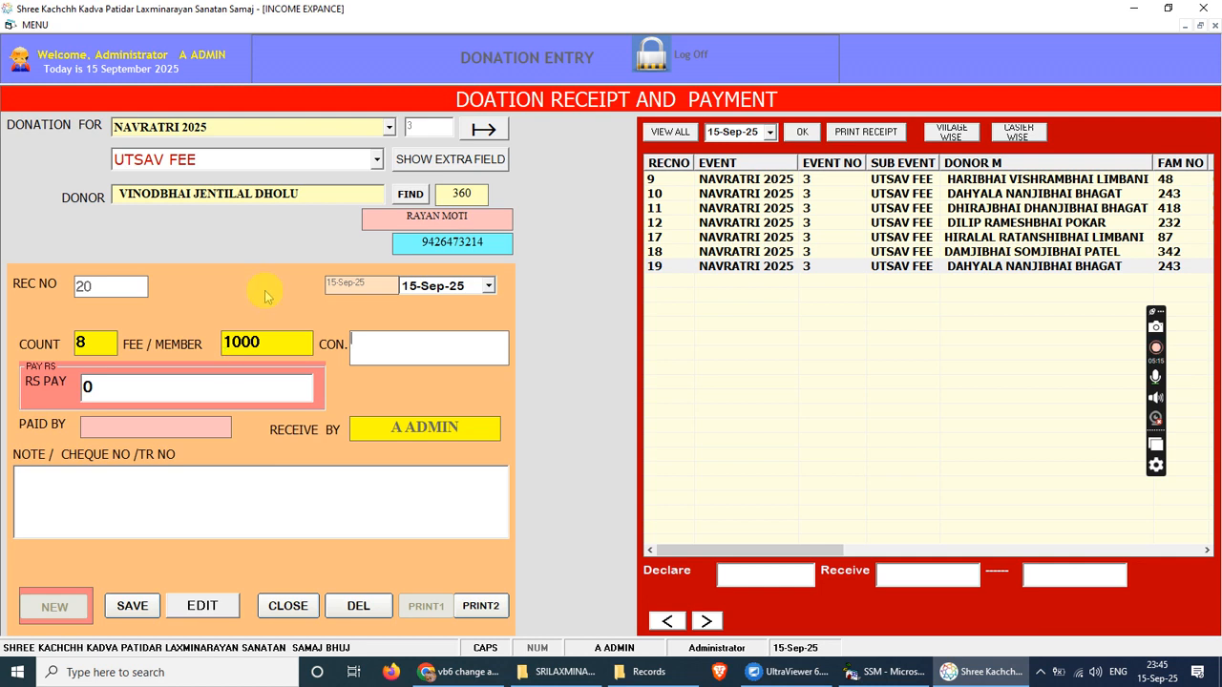
{"action": "double_click", "coordinate": [376, 221]}
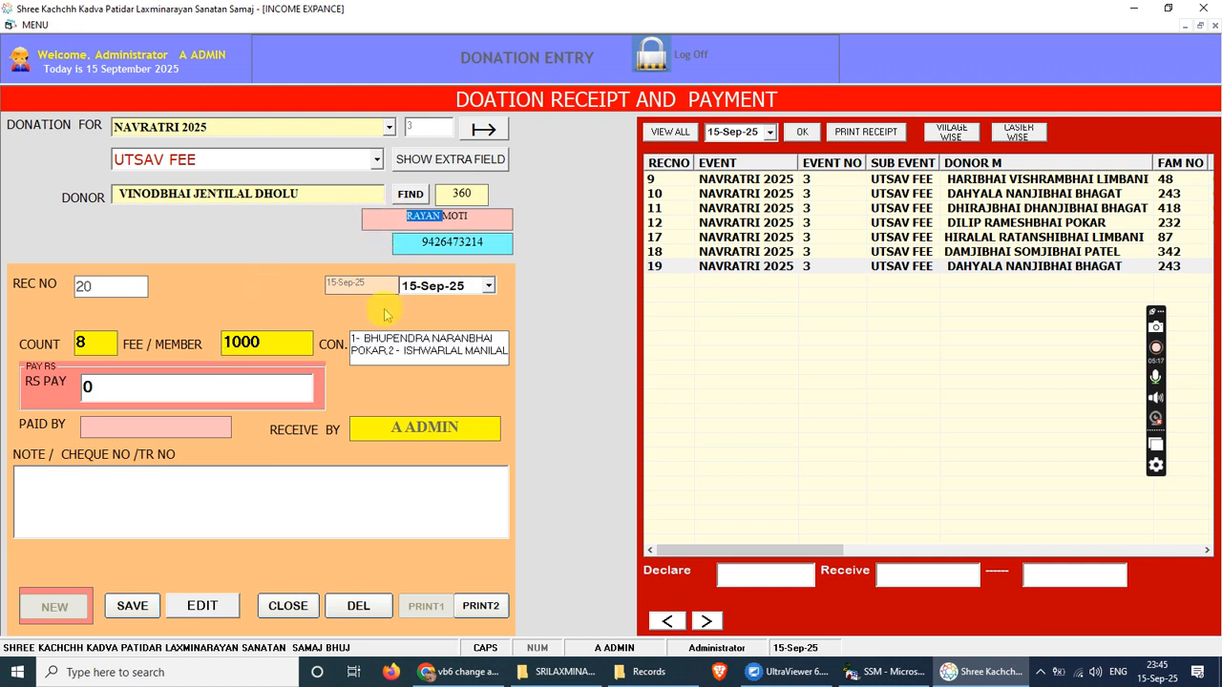
{"action": "left_click", "coordinate": [386, 361]}
{"action": "key", "text": "Return"}
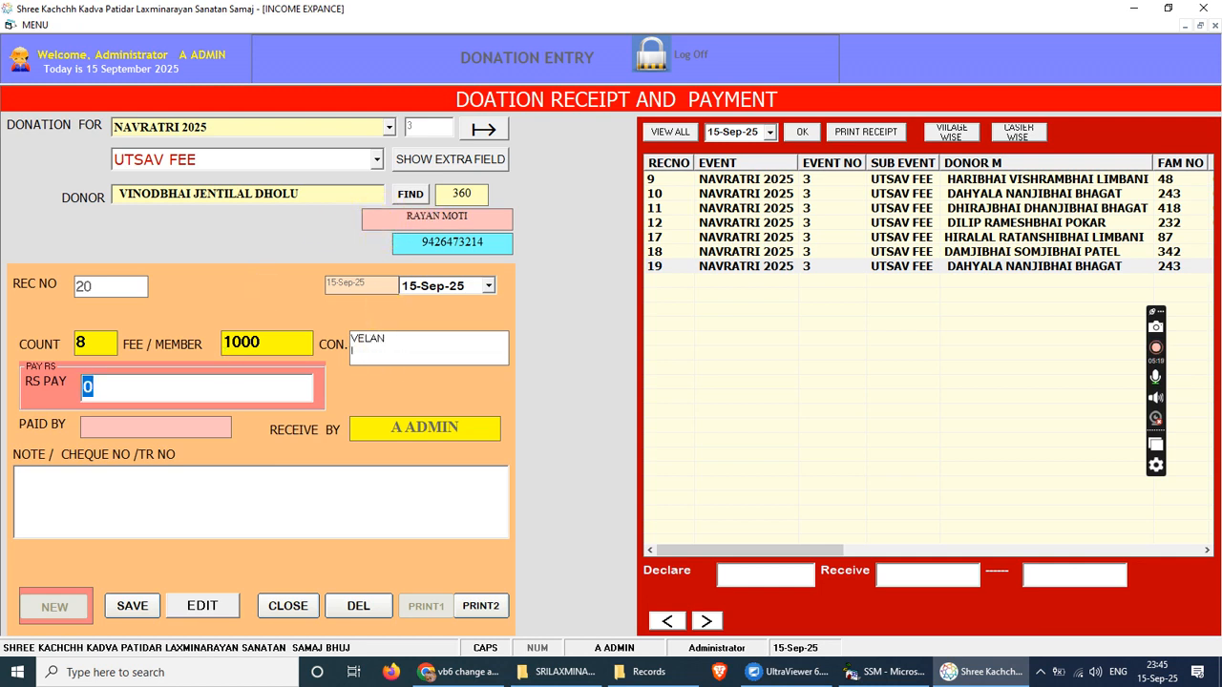
Set the fee per member to 1000 and reload the village's contact persons into the CON. field
{"action": "left_click", "coordinate": [287, 345]}
{"action": "type", "text": "1000"}
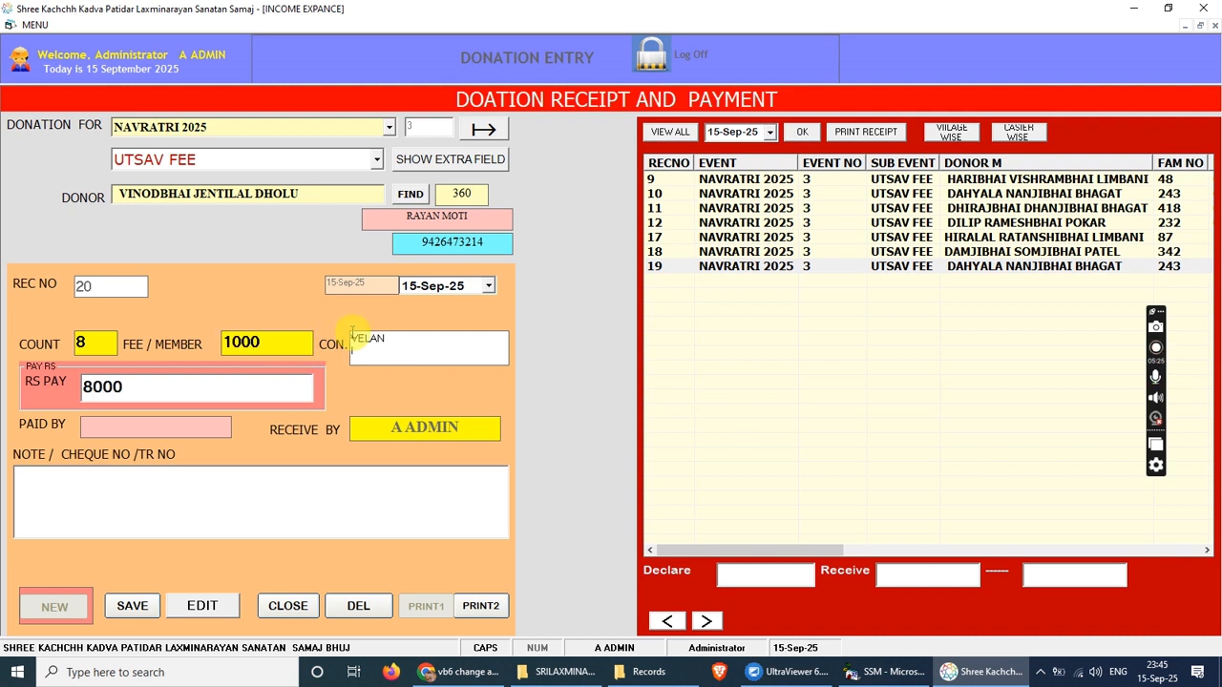
{"action": "double_click", "coordinate": [422, 216]}
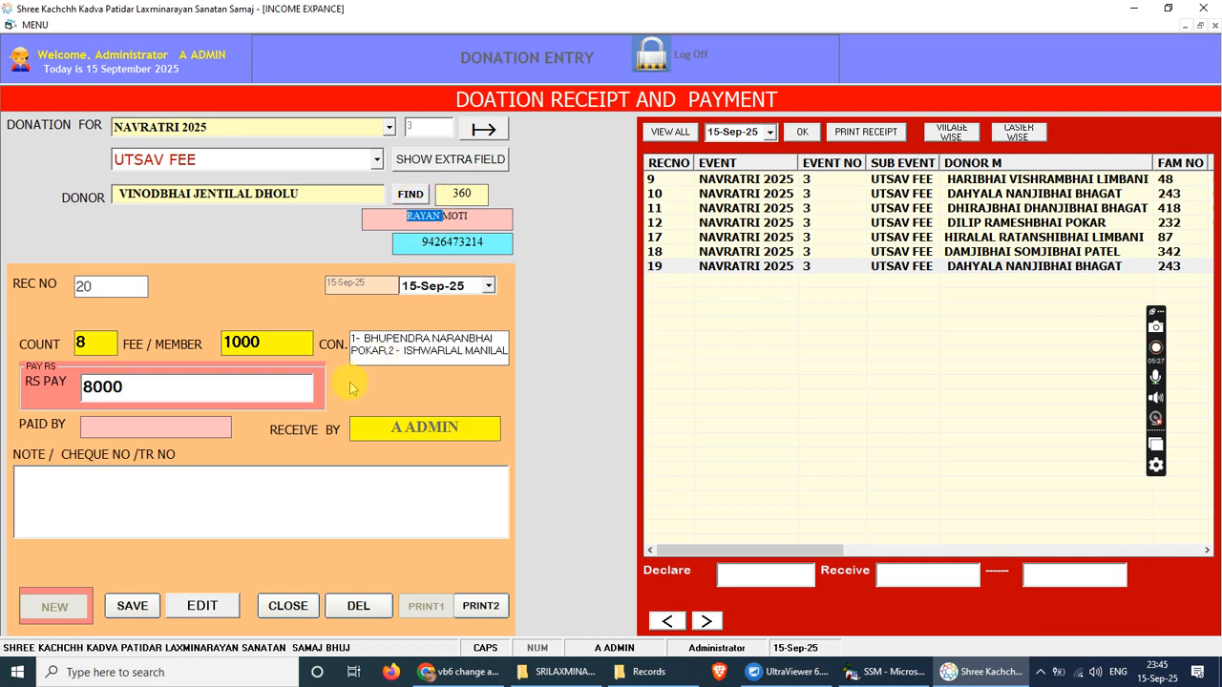
Accept the calculated payment amount, leave the payer blank, enter WW as the note, and save the receipt
{"action": "left_click", "coordinate": [235, 389]}
{"action": "key", "text": "Tab"}
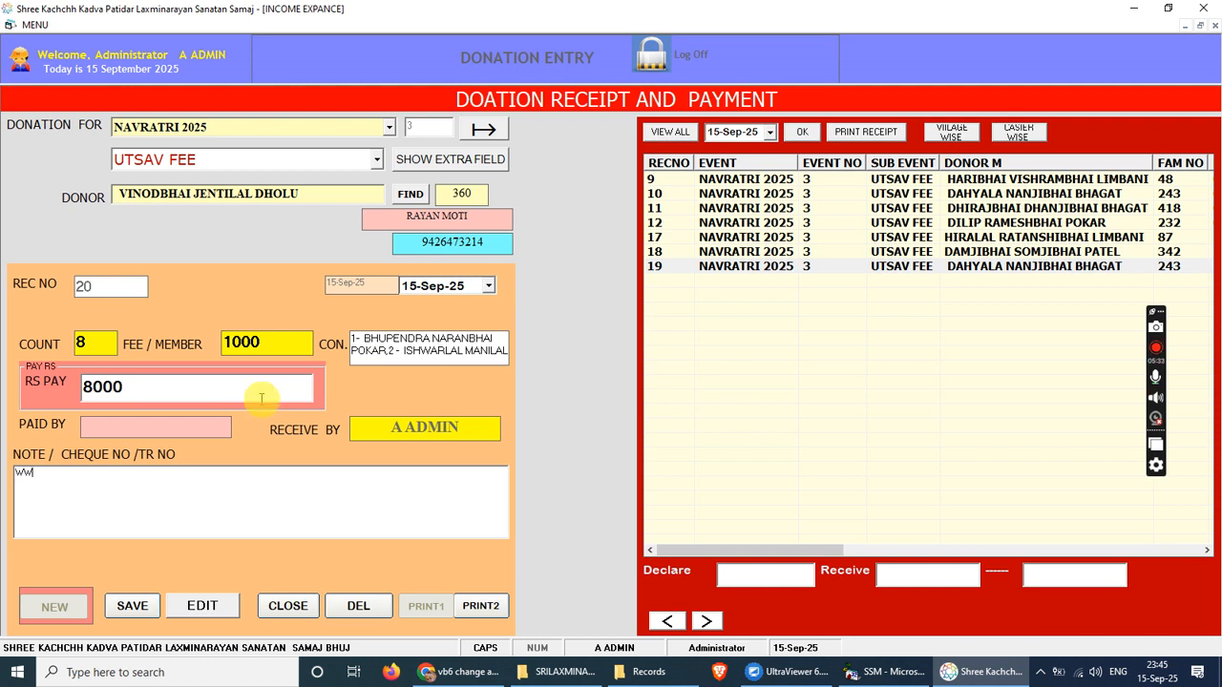
{"action": "key", "text": "Tab"}
{"action": "key", "text": "Return"}
{"action": "left_click", "coordinate": [601, 382]}
Preview the new receipt with the first print format, close the preview, and close the donation entry form
{"action": "left_click", "coordinate": [418, 610]}
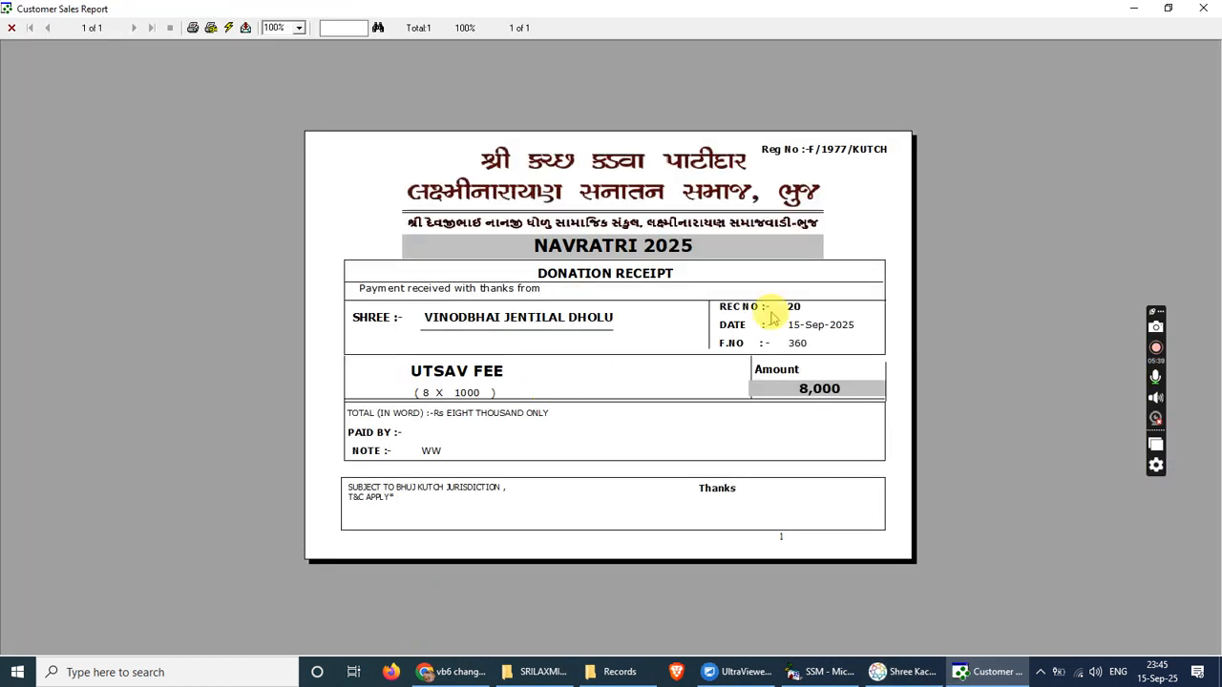
{"action": "left_click", "coordinate": [1204, 9]}
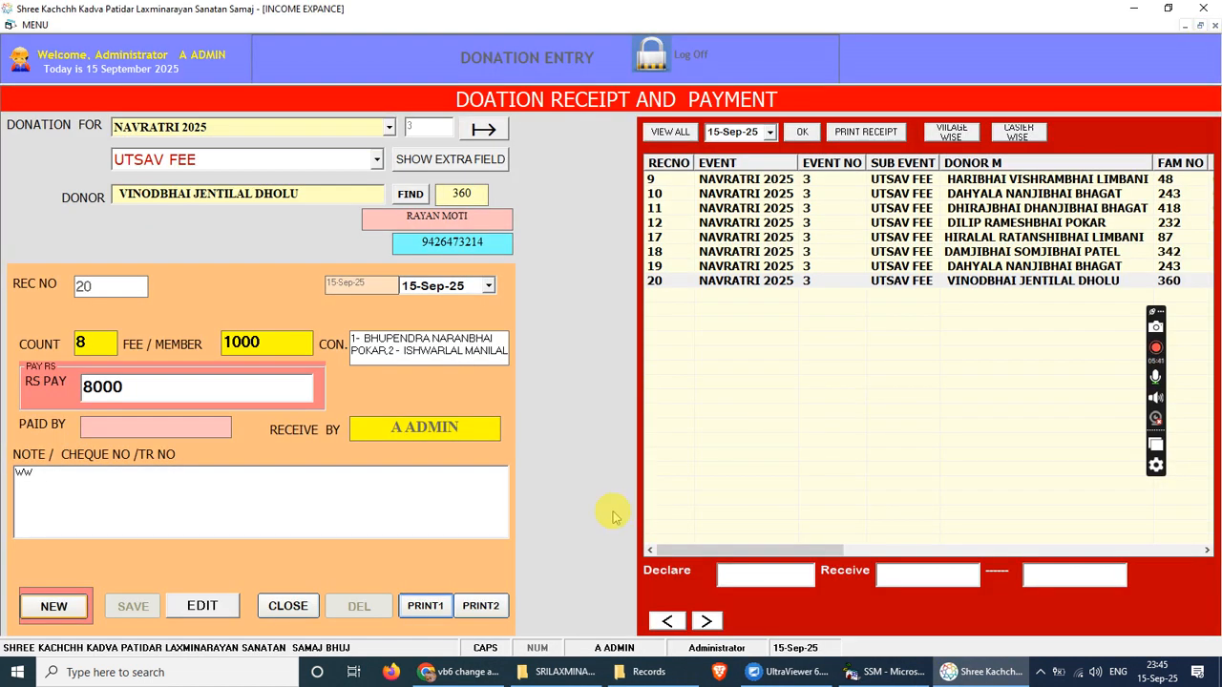
{"action": "left_click", "coordinate": [289, 607]}
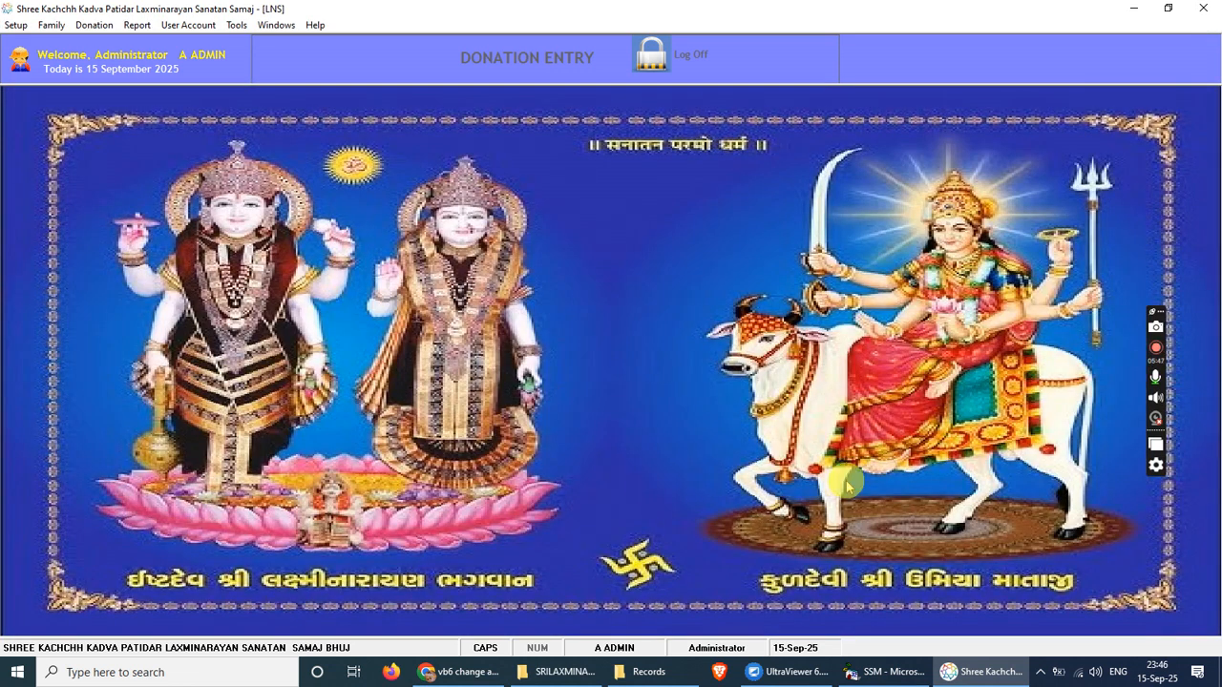